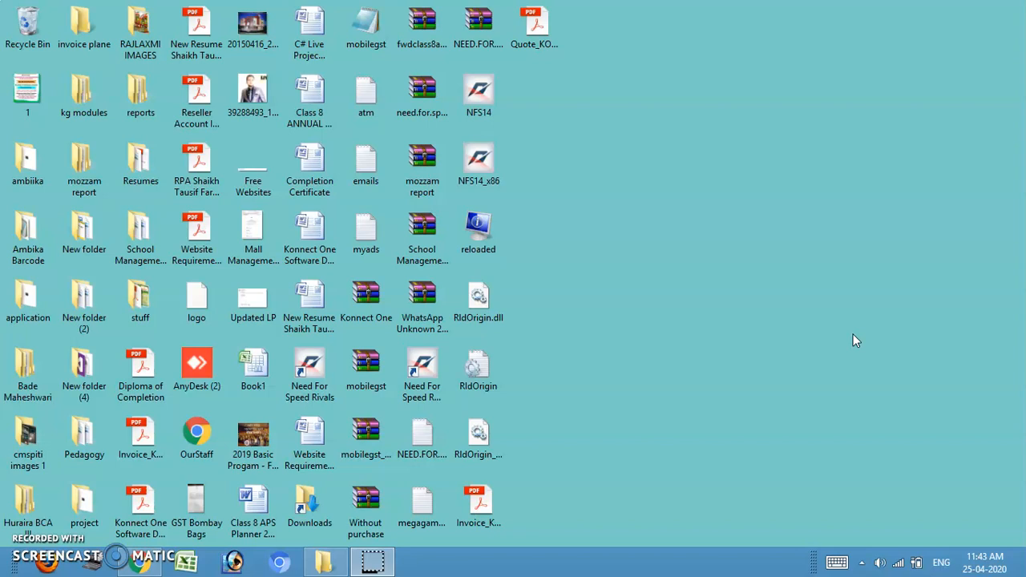
Switch to Chrome, open a new tab and close the two other tabs.
click(825, 299)
click(137, 505)
click(530, 526)
click(141, 563)
click(381, 12)
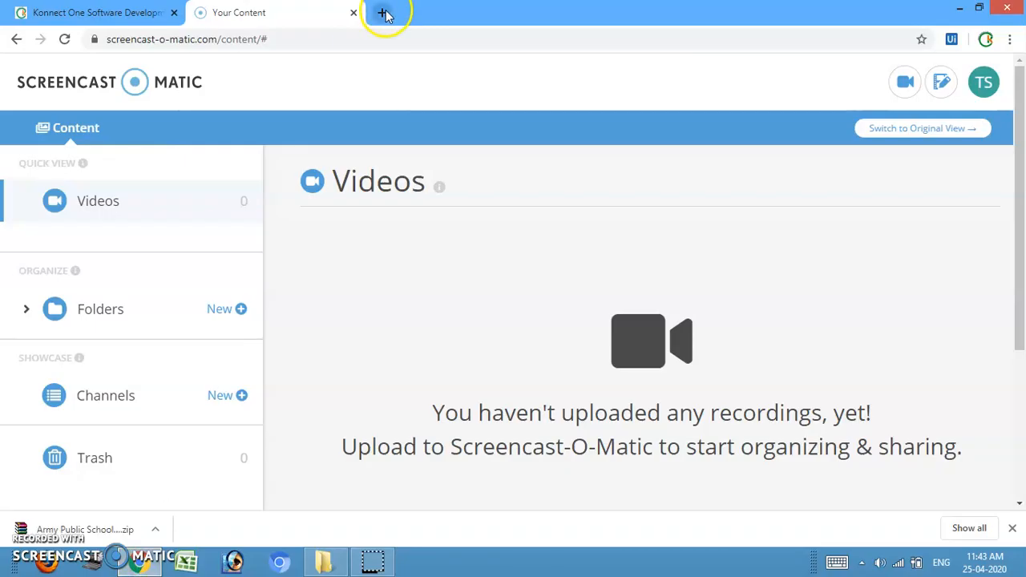
click(176, 13)
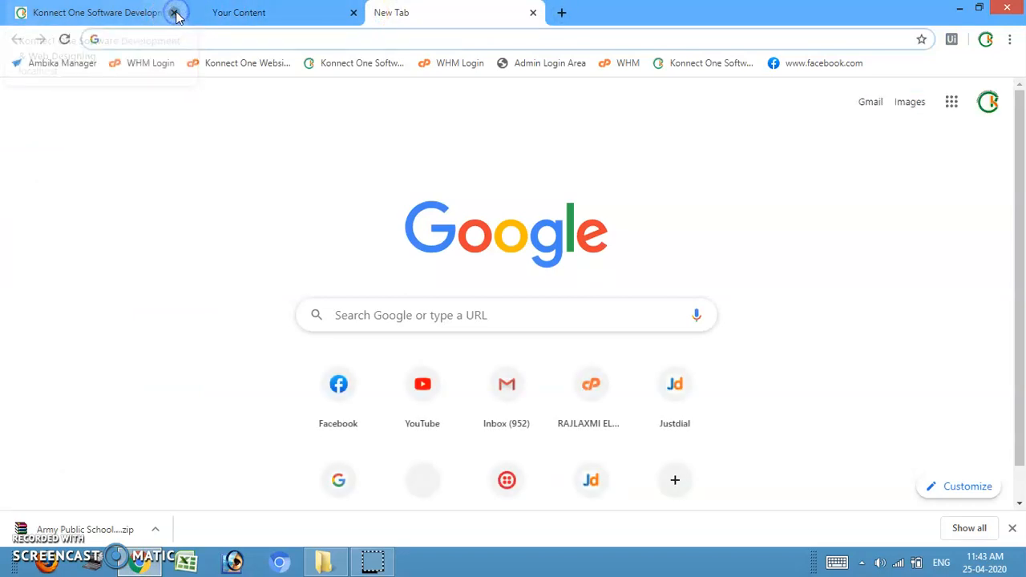
click(174, 13)
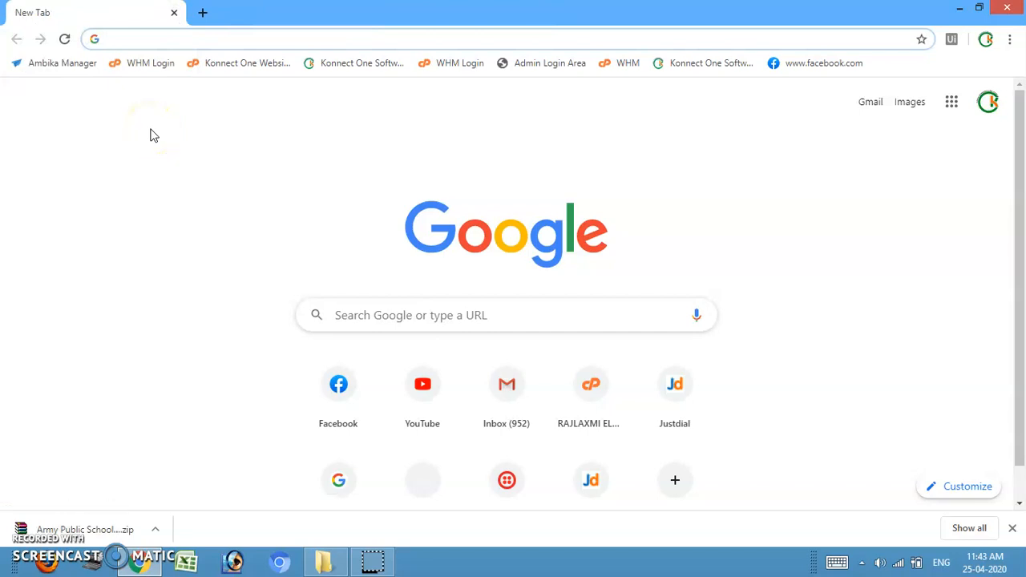
Search the web for "google forms".
text(goo)
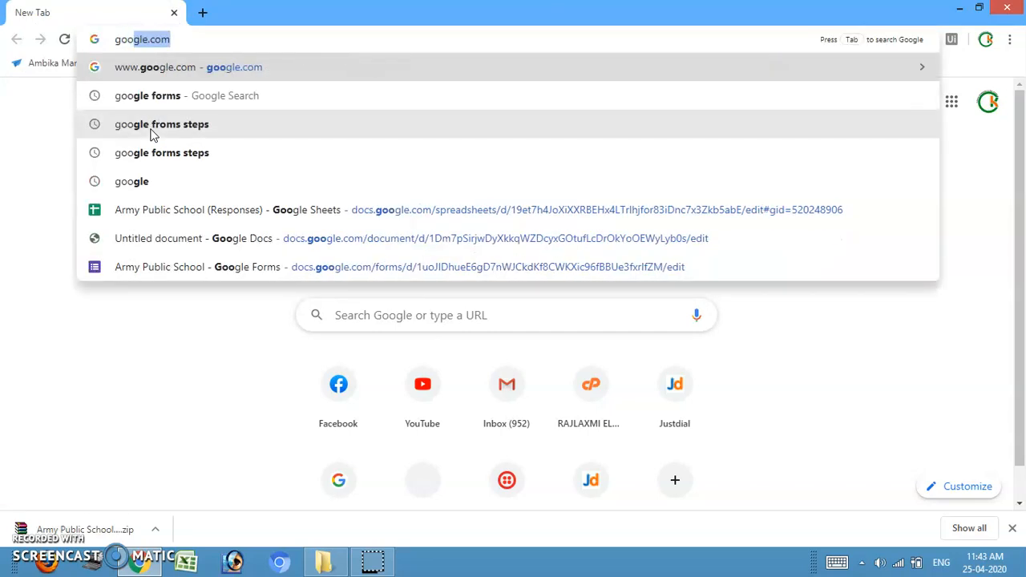
text(gle forms)
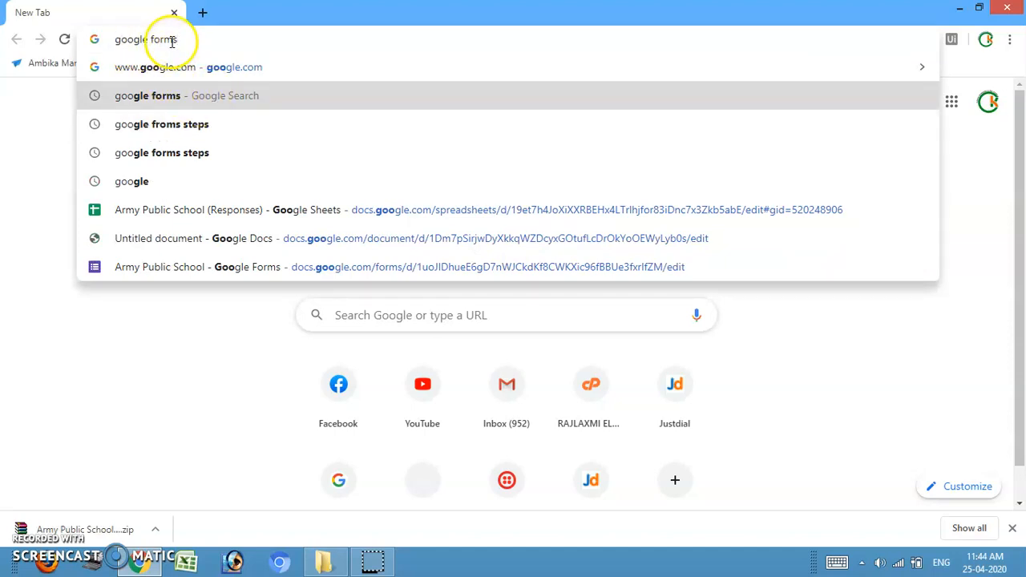
click(199, 99)
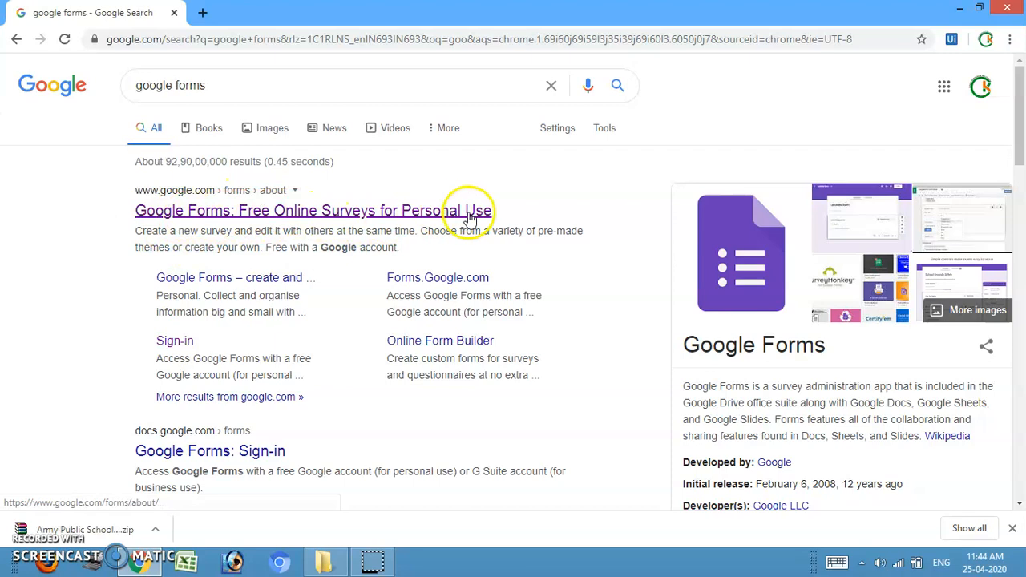
Open the Google Forms about page from the search results and go to the personal version of Google Forms.
click(430, 213)
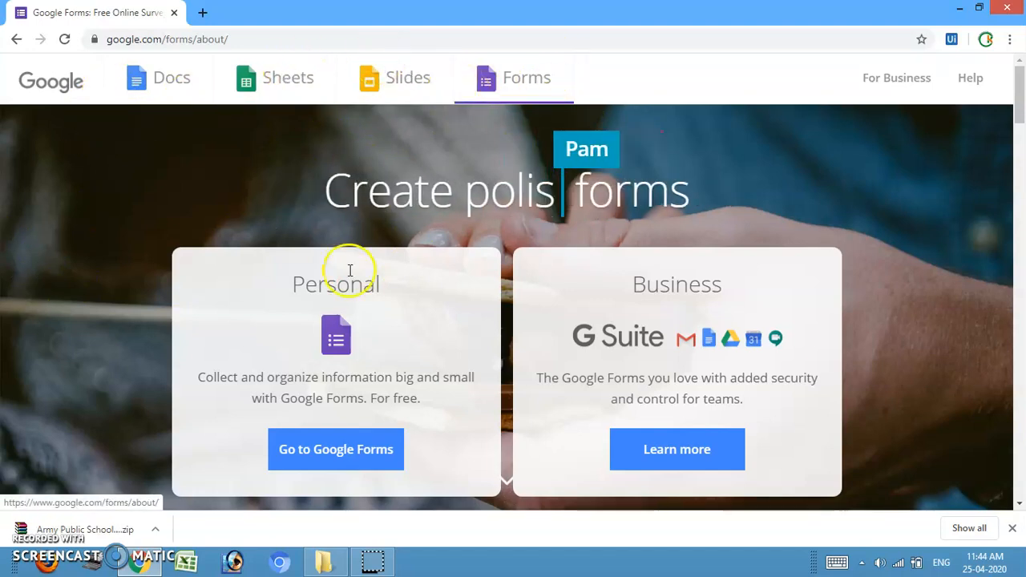
click(549, 90)
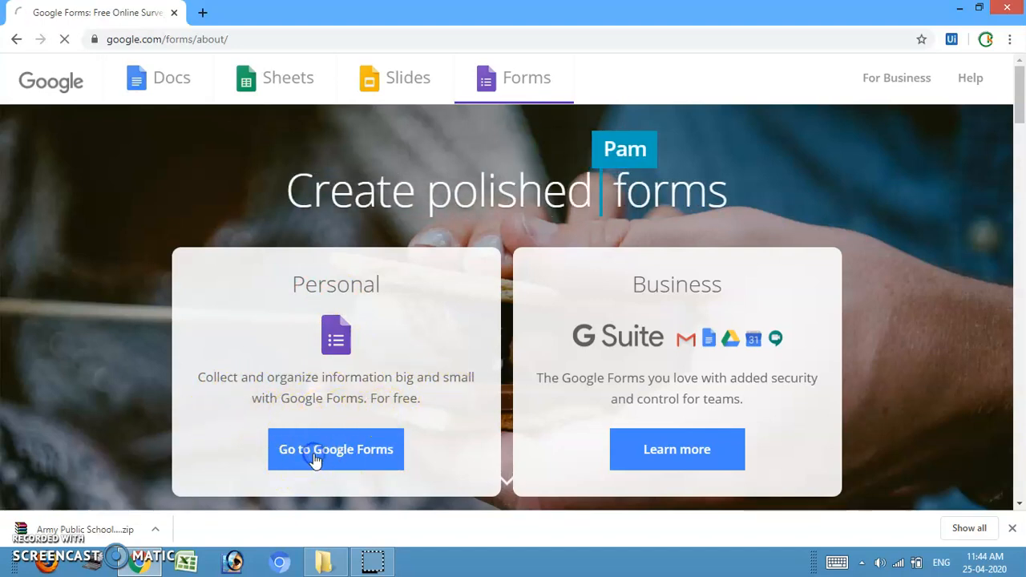
click(315, 458)
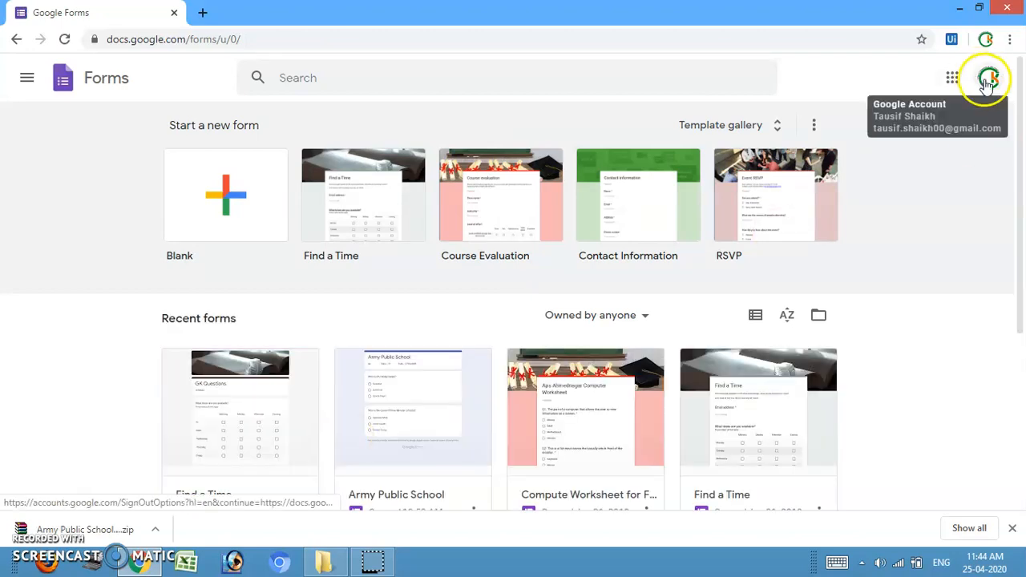
Sign out of the Google account and close the browser window.
click(985, 78)
click(888, 353)
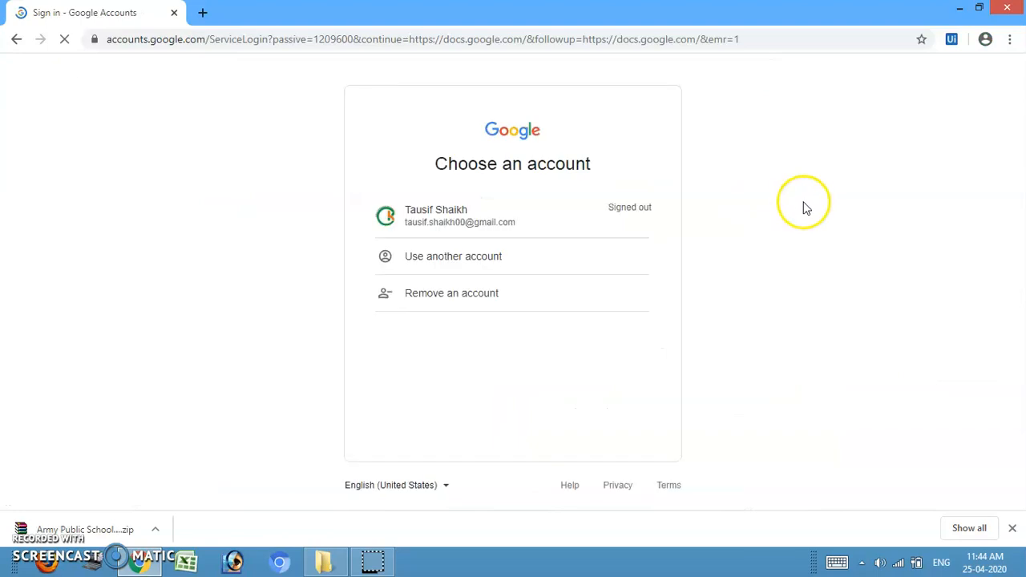
click(1007, 8)
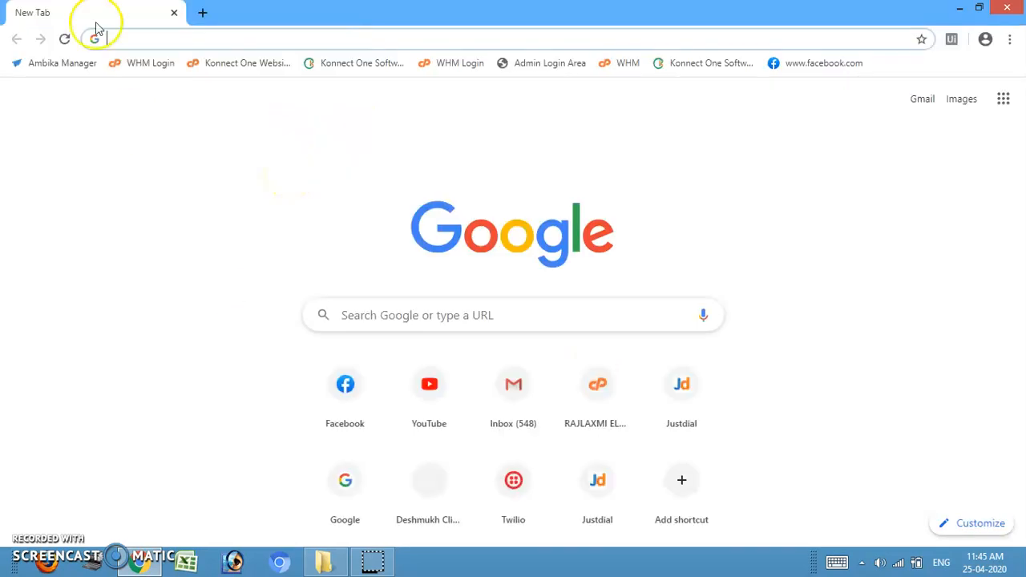
Search the web for "google forms" in the reopened browser.
click(128, 42)
text(goo)
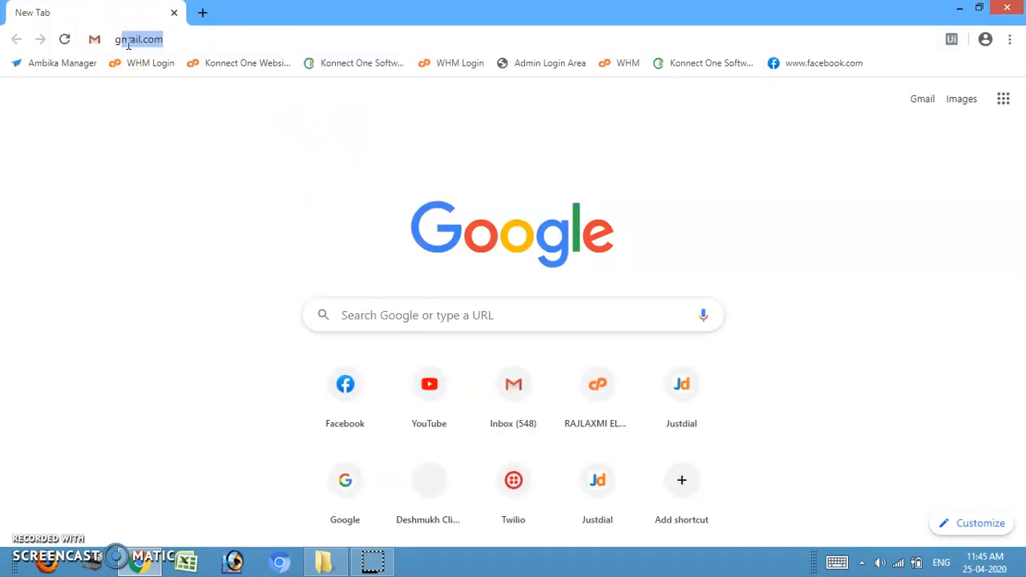
text(gle )
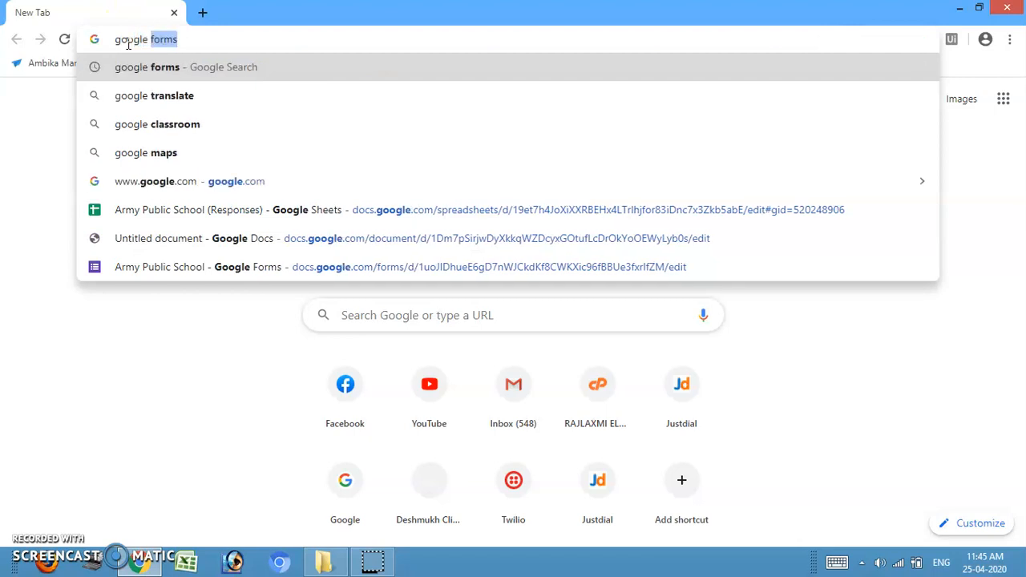
text(forms)
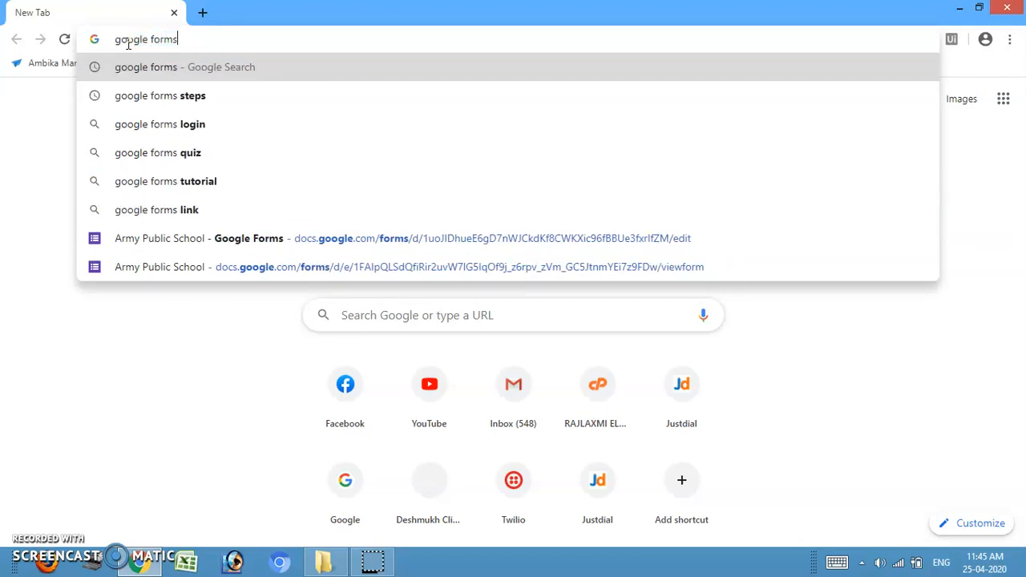
key(Return)
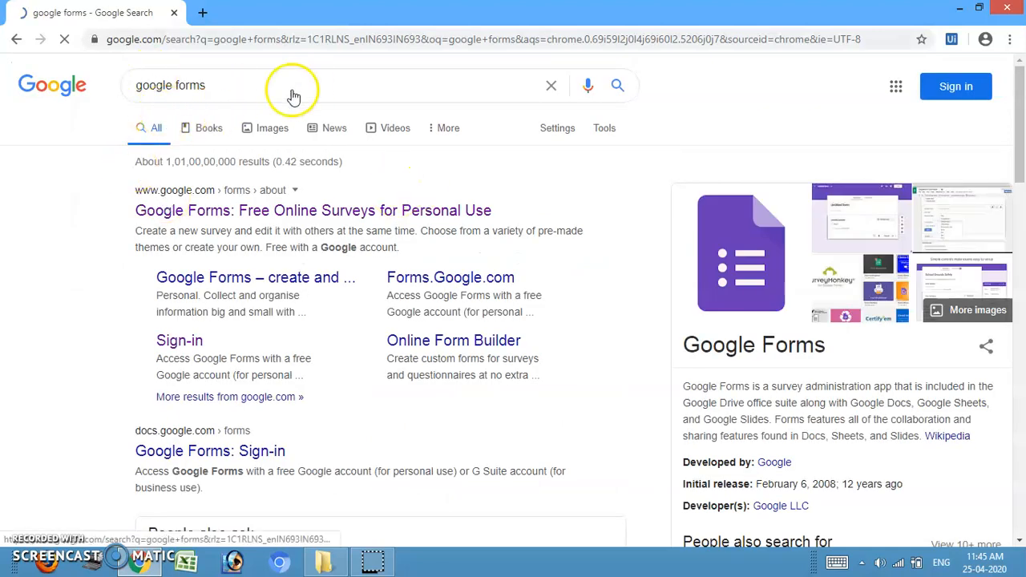
Open the "Google Forms: Free Online Surveys for Personal Use" result and enable The Search Selector Beta extension.
click(232, 218)
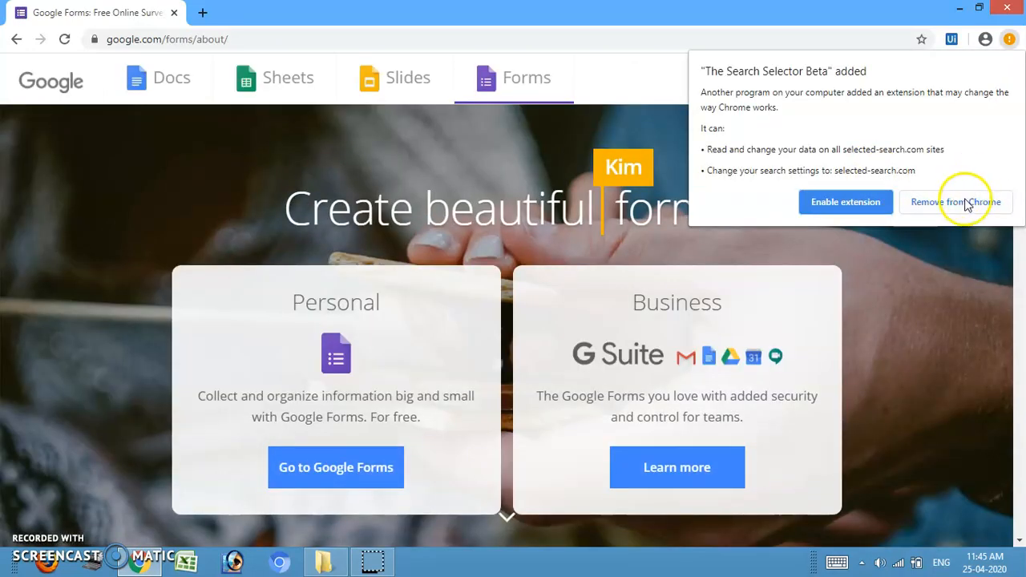
click(841, 204)
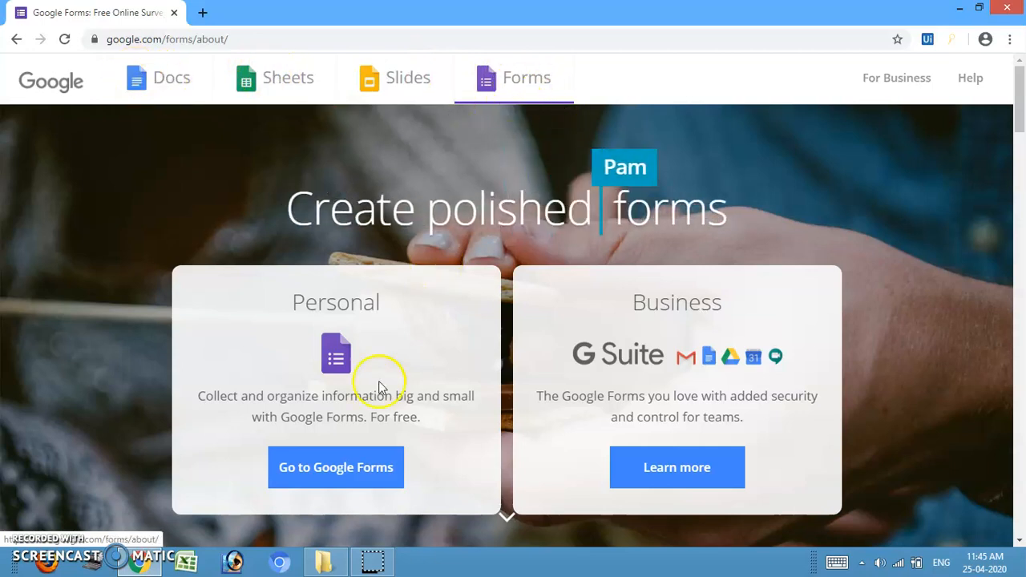
Go to the personal version of Google Forms and sign in with the saved Google account and its password.
click(525, 90)
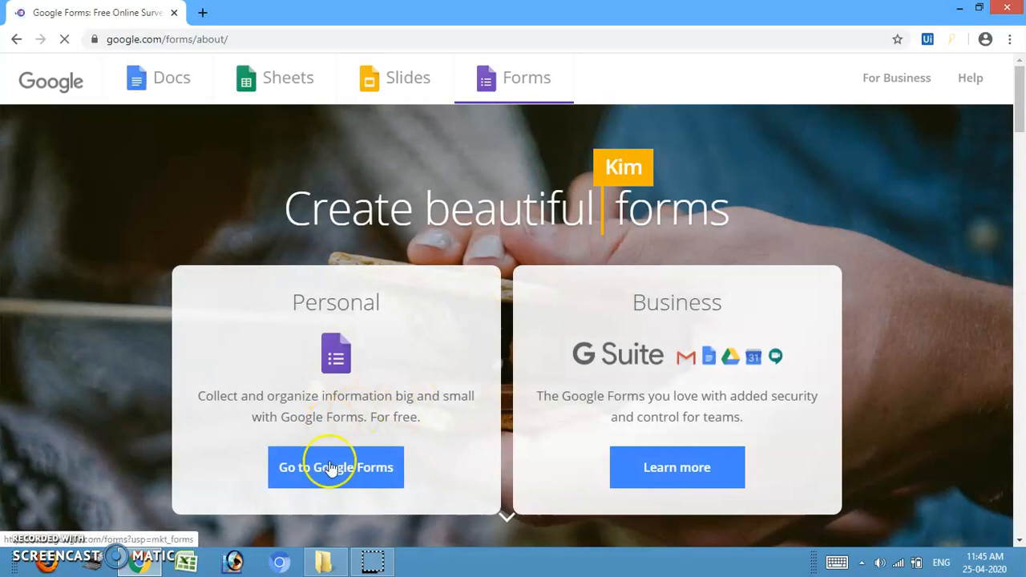
click(328, 476)
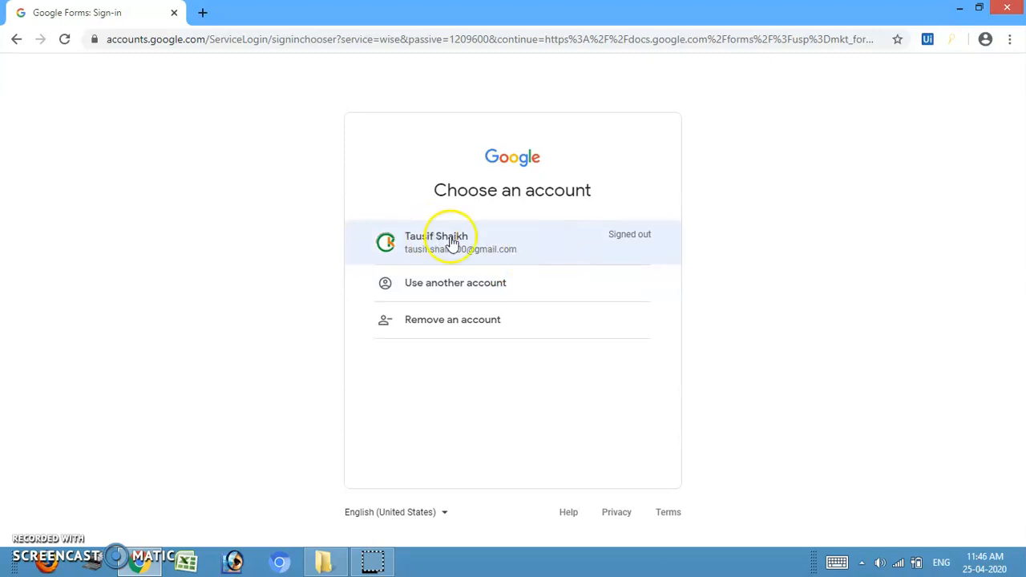
click(545, 246)
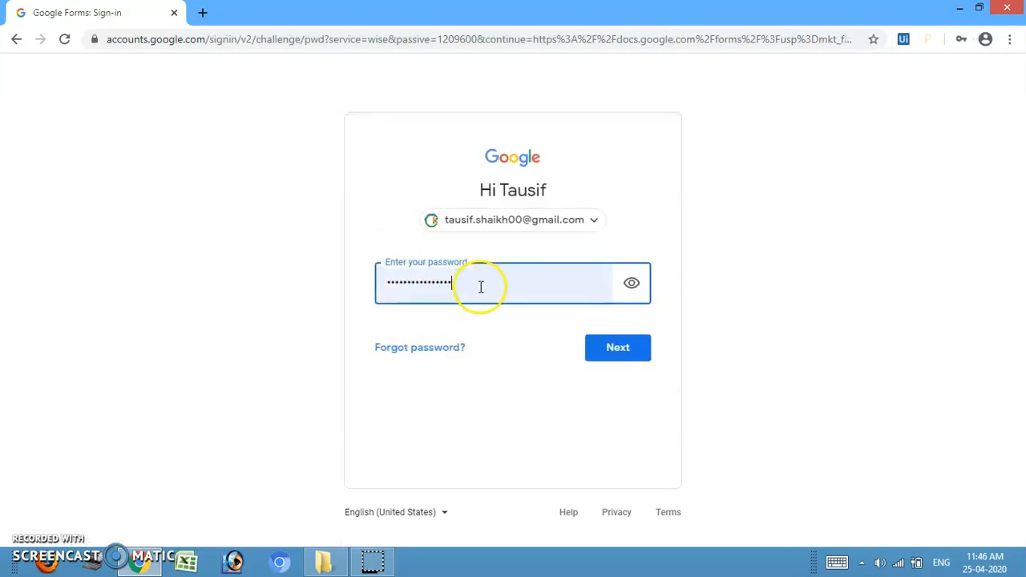
click(625, 357)
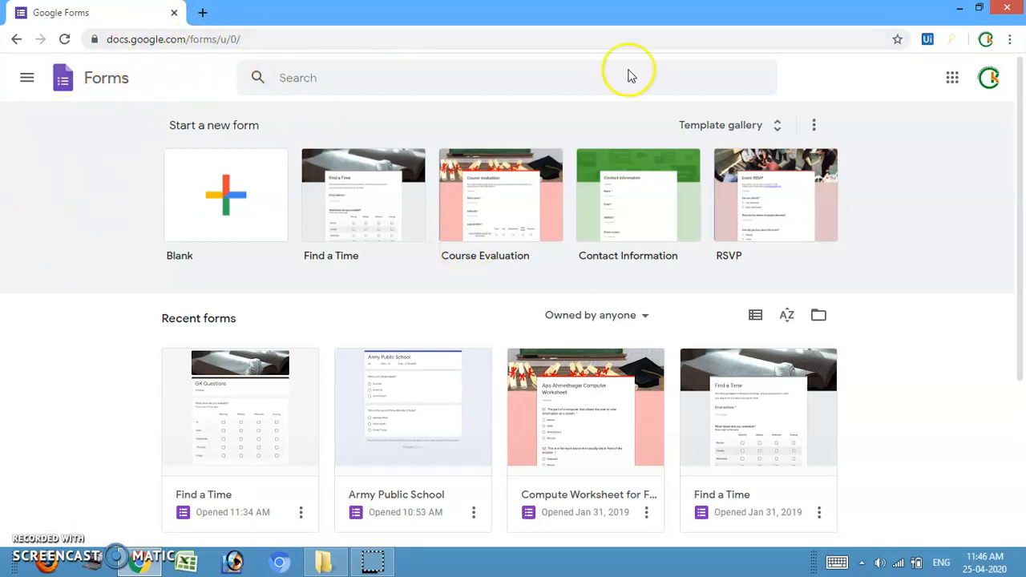
Create a new blank form and select its first question.
click(931, 263)
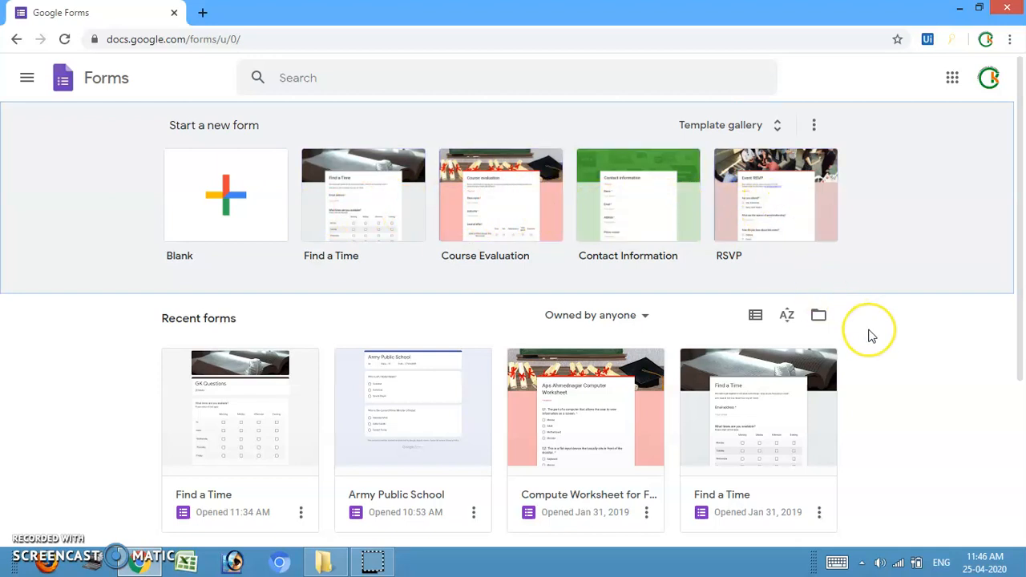
scroll(871, 337, down, 3)
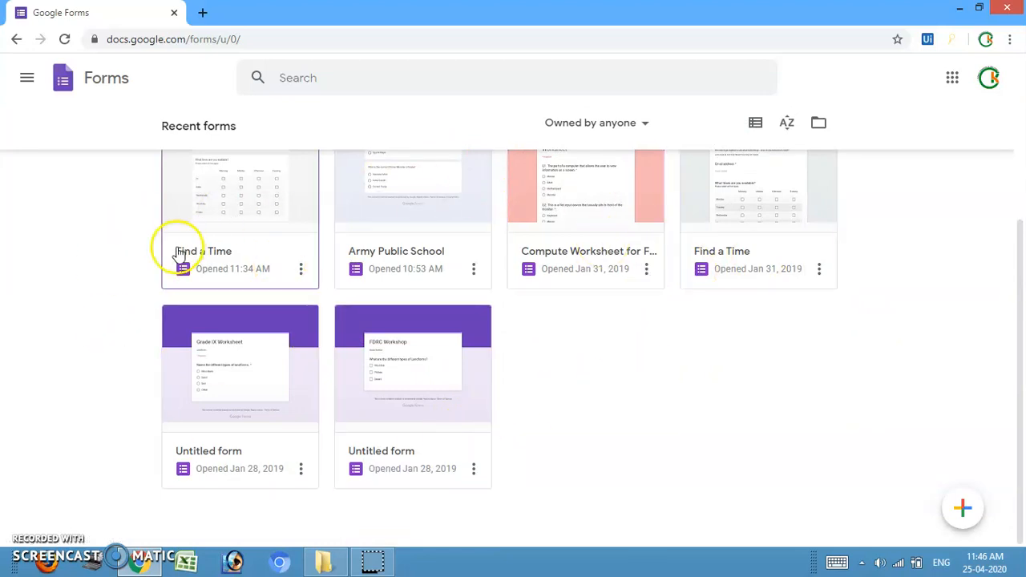
scroll(725, 359, up, 3)
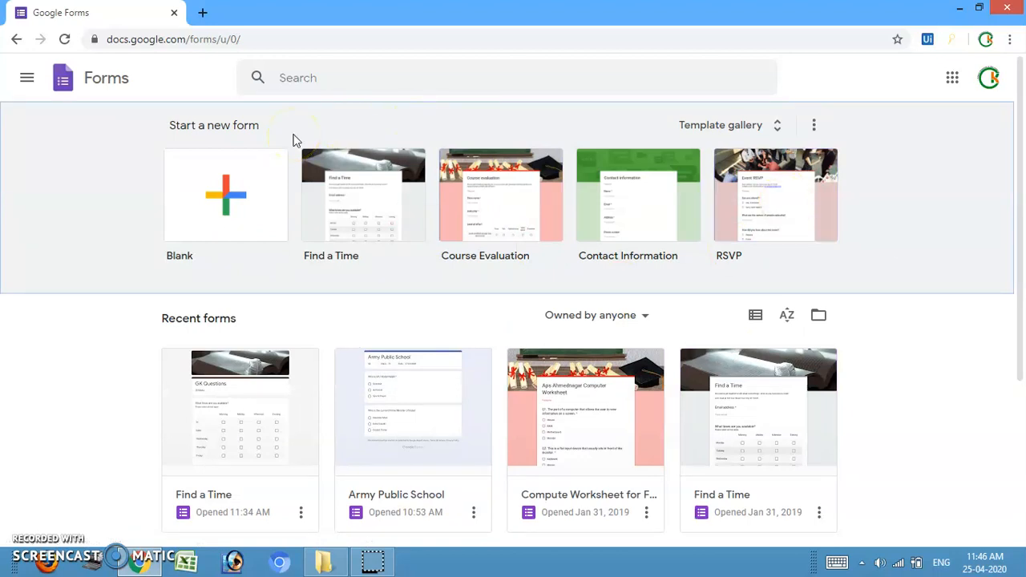
click(202, 200)
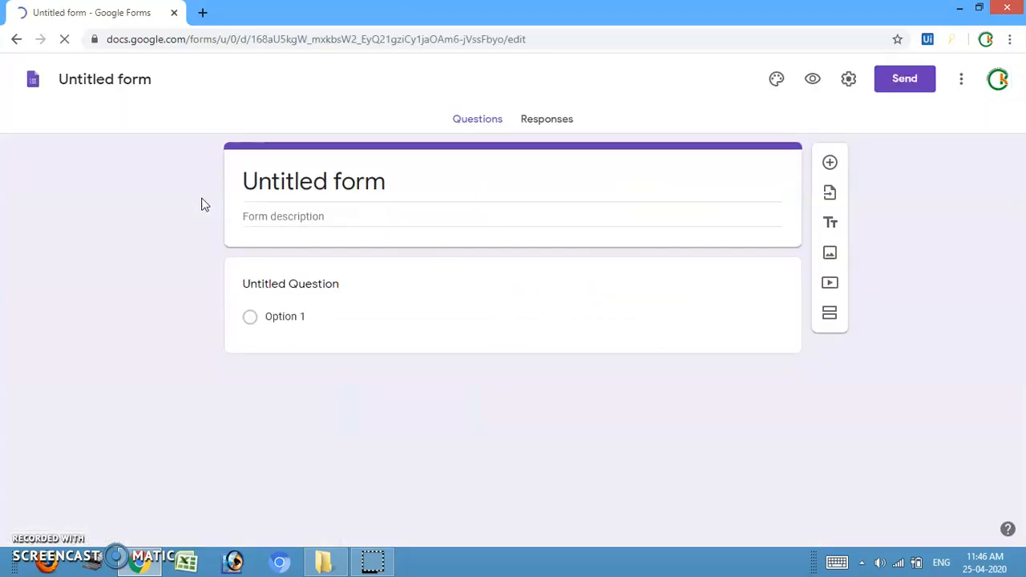
click(457, 285)
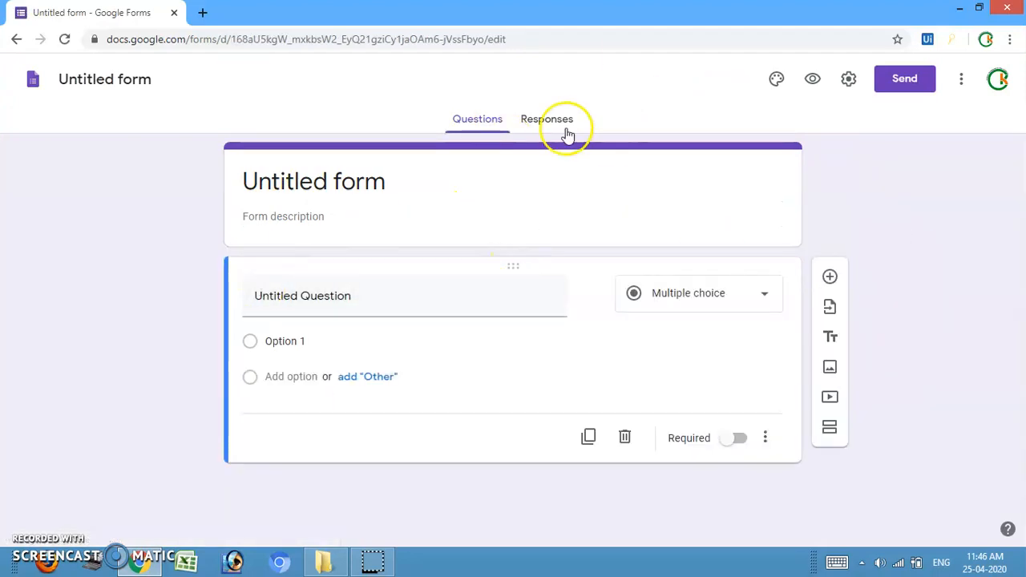
Title the form "Army Public School" and set its description to "GK Question Bank".
click(365, 184)
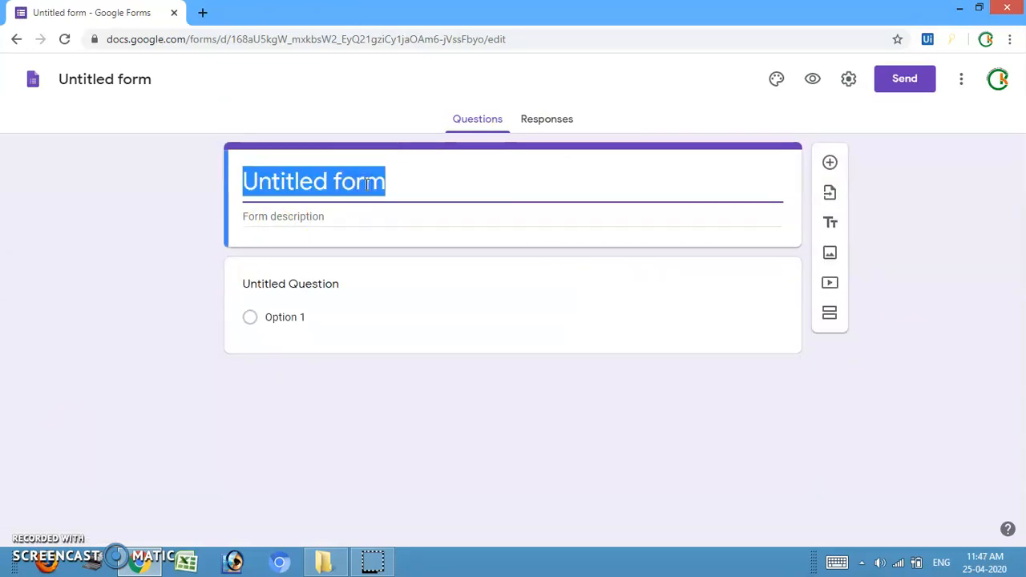
text(Arm)
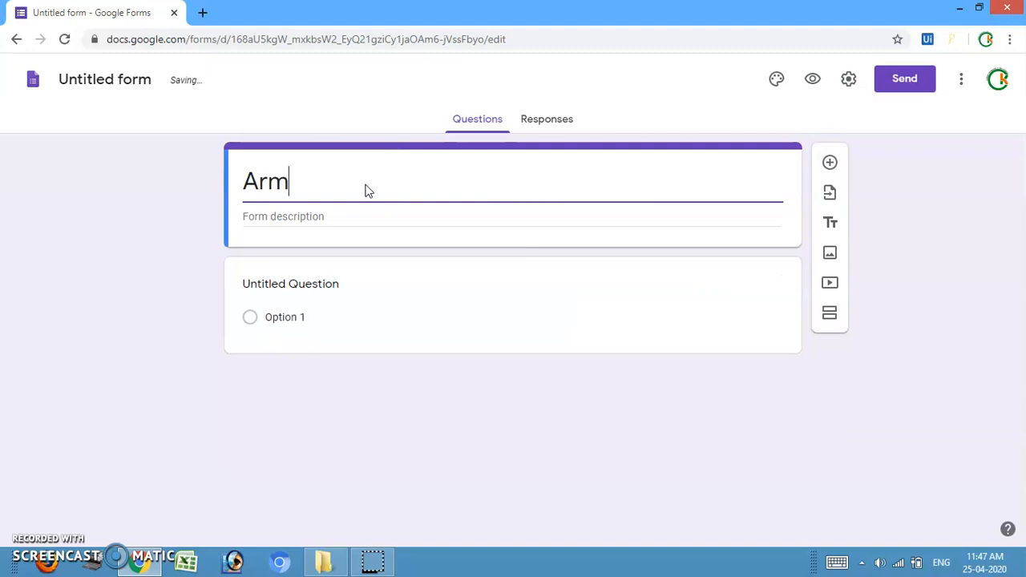
text(y Public )
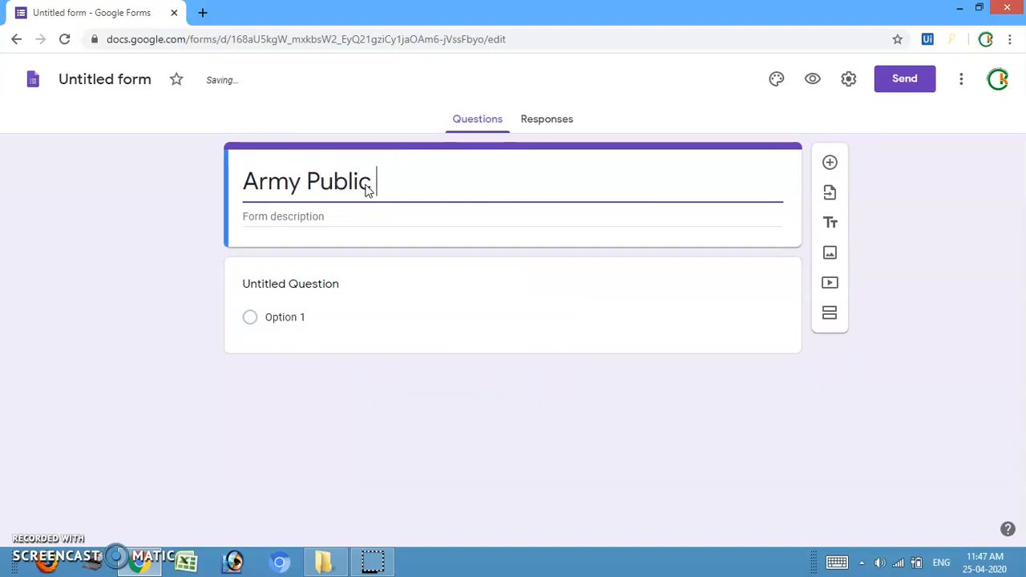
text(School)
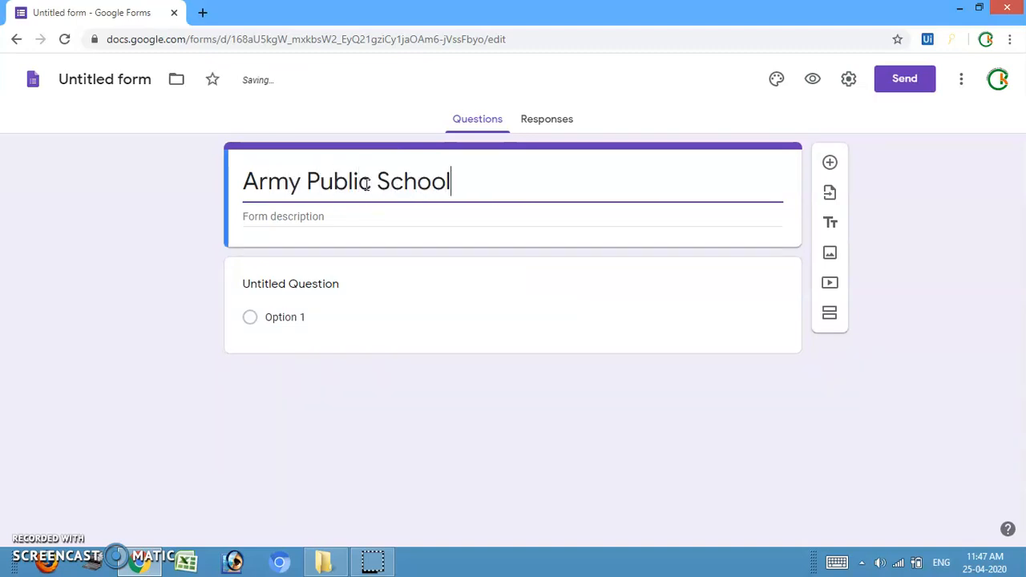
click(368, 216)
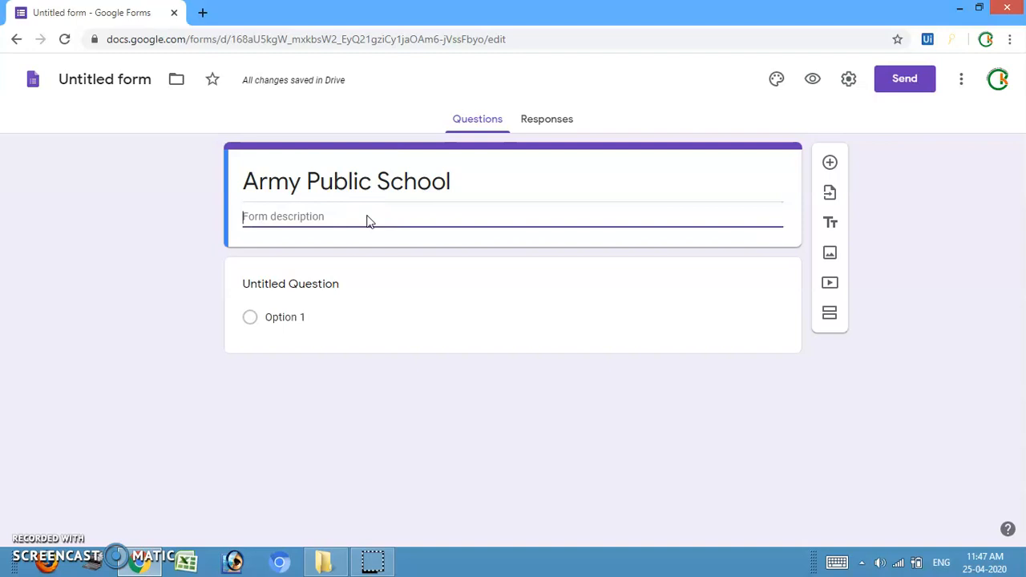
text(GK Que)
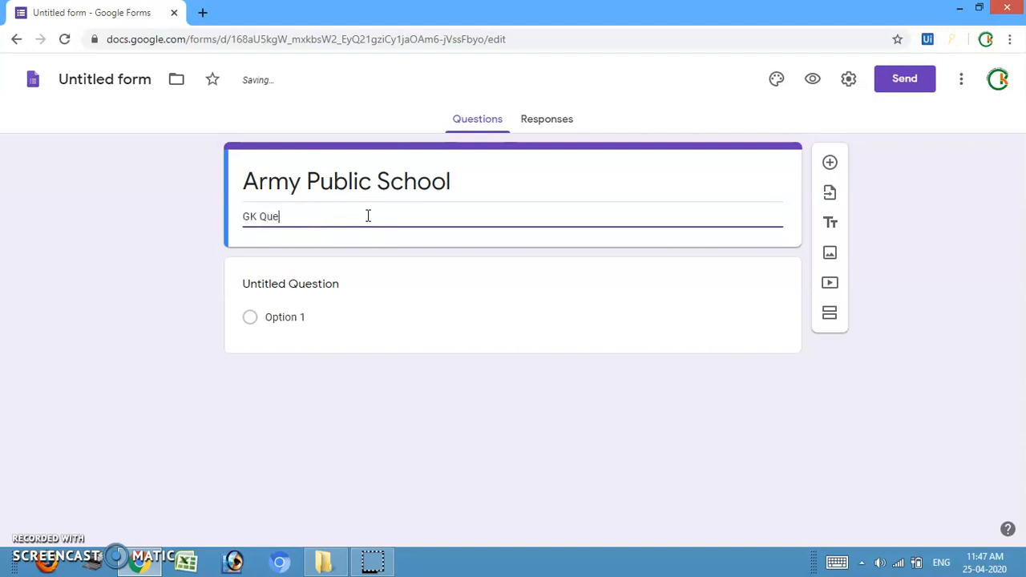
text(stion Bank)
Set the first question to "Who is the current Prime Minister of India?" and keep its type as Multiple choice.
click(297, 287)
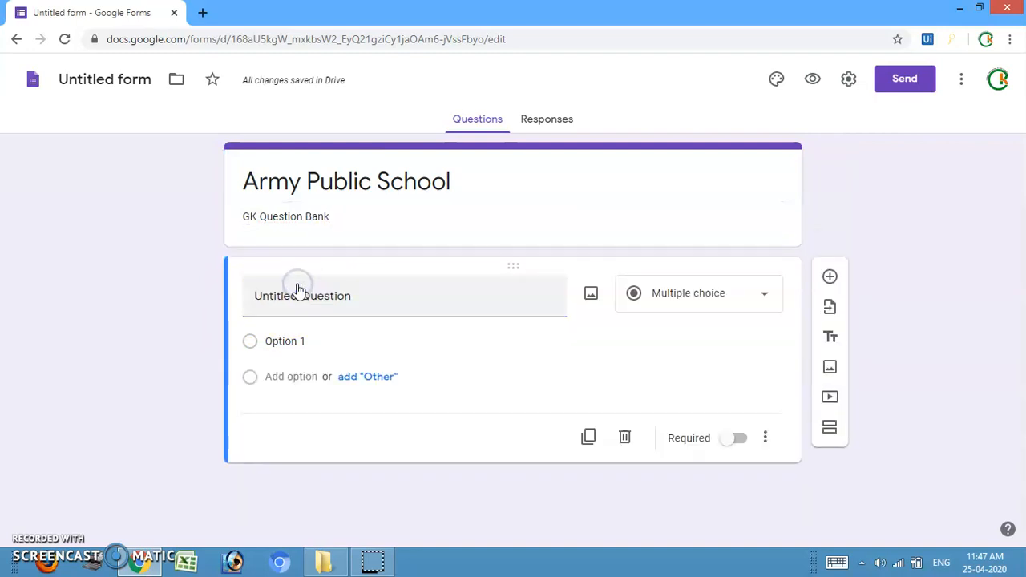
triple_click(330, 304)
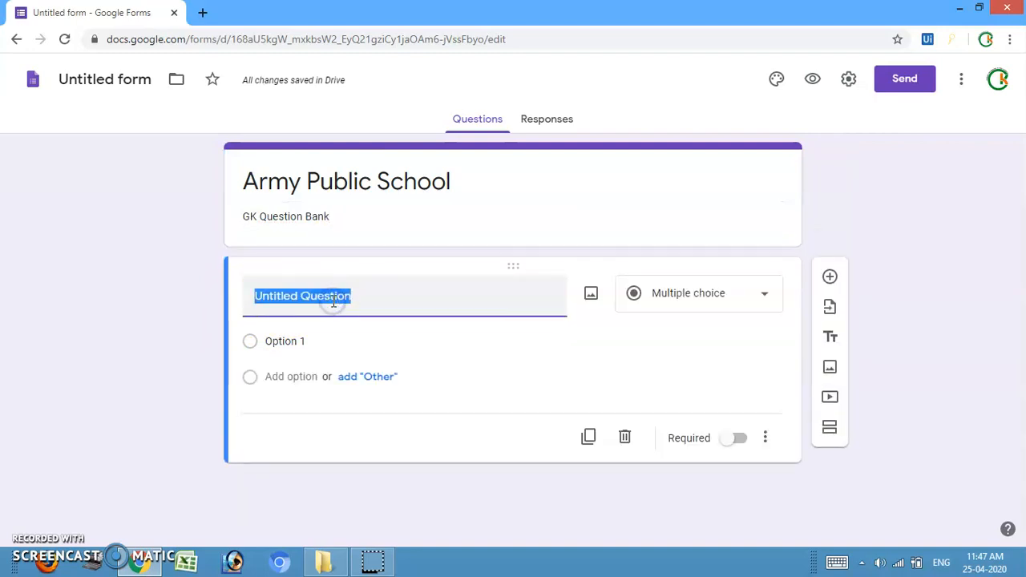
key(BackSpace)
text(Who is the cur)
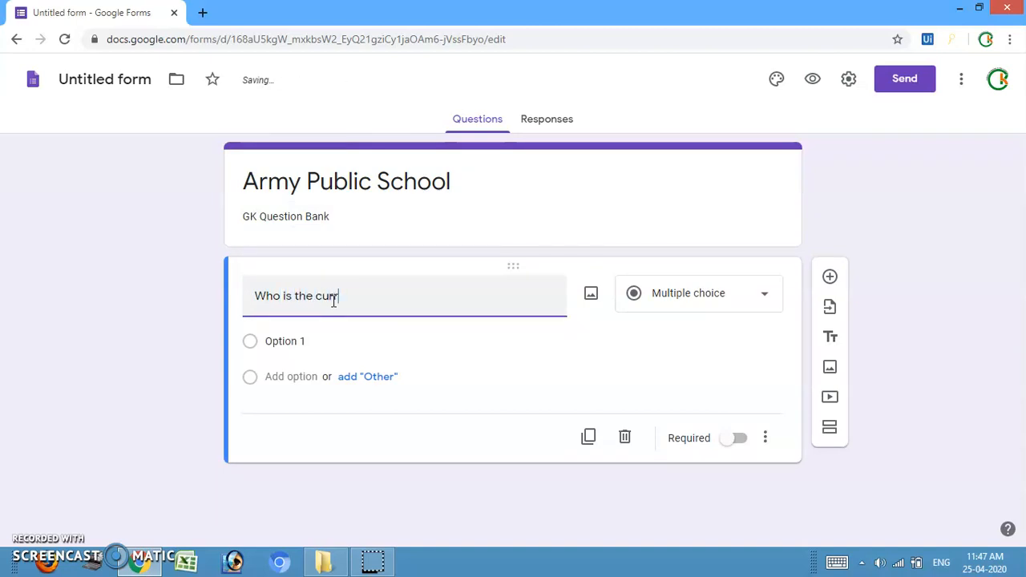
text(rent Prime Minister of India?)
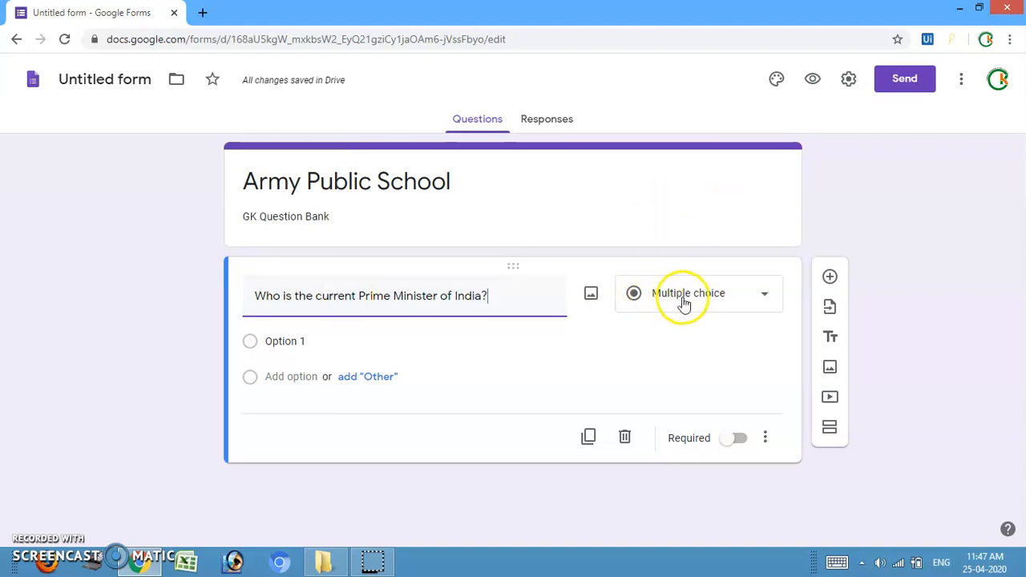
click(684, 301)
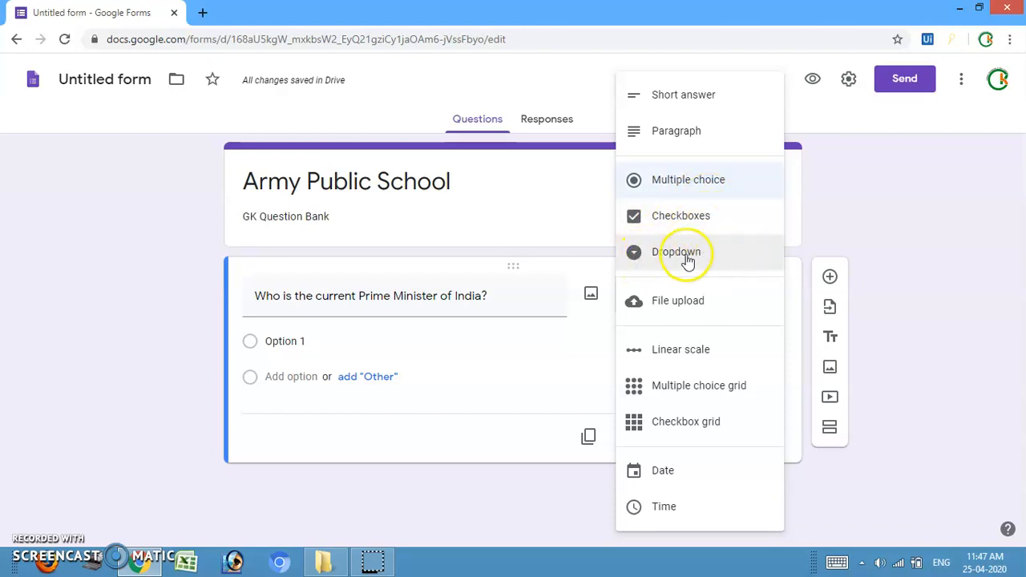
click(508, 360)
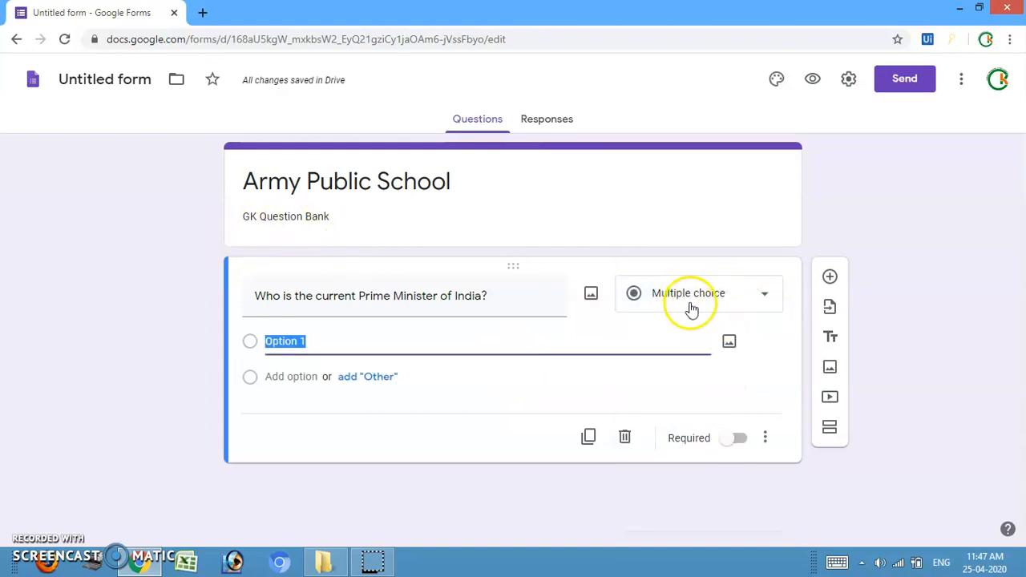
Replace the first answer option of the Prime Minister question with "Narender Modi".
click(398, 342)
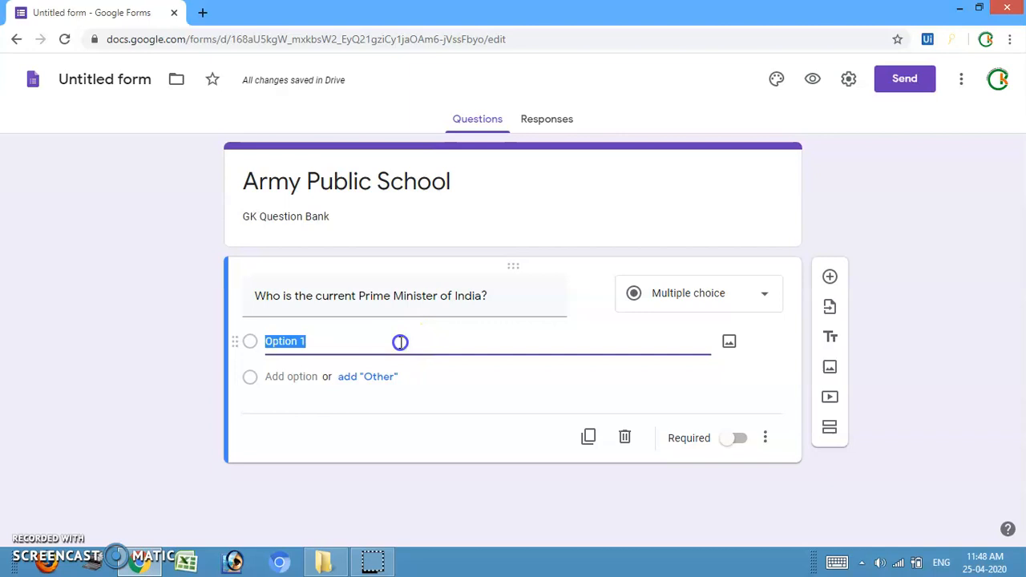
key(shift+Left)
key(BackSpace)
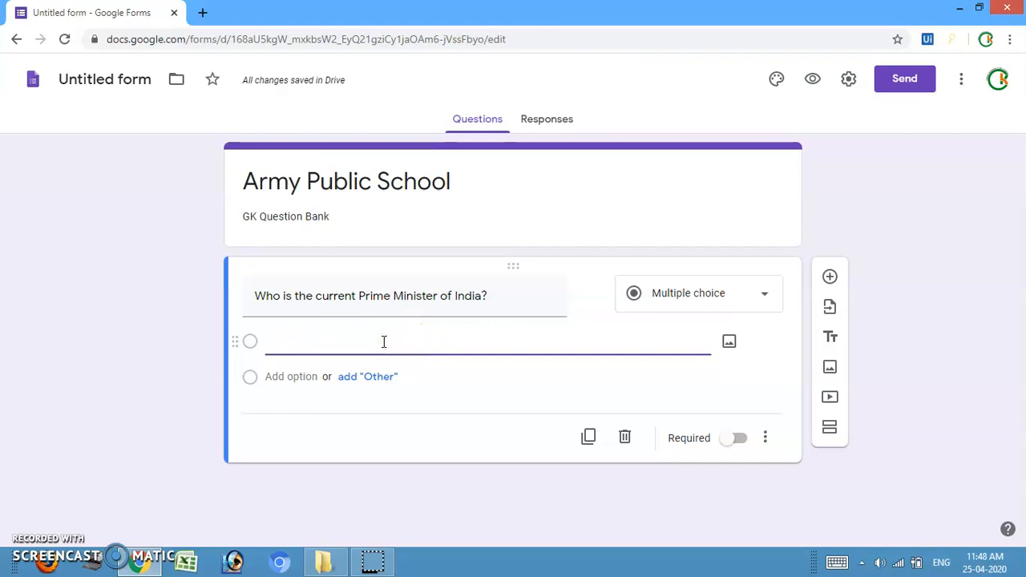
key(BackSpace)
text(render Modi)
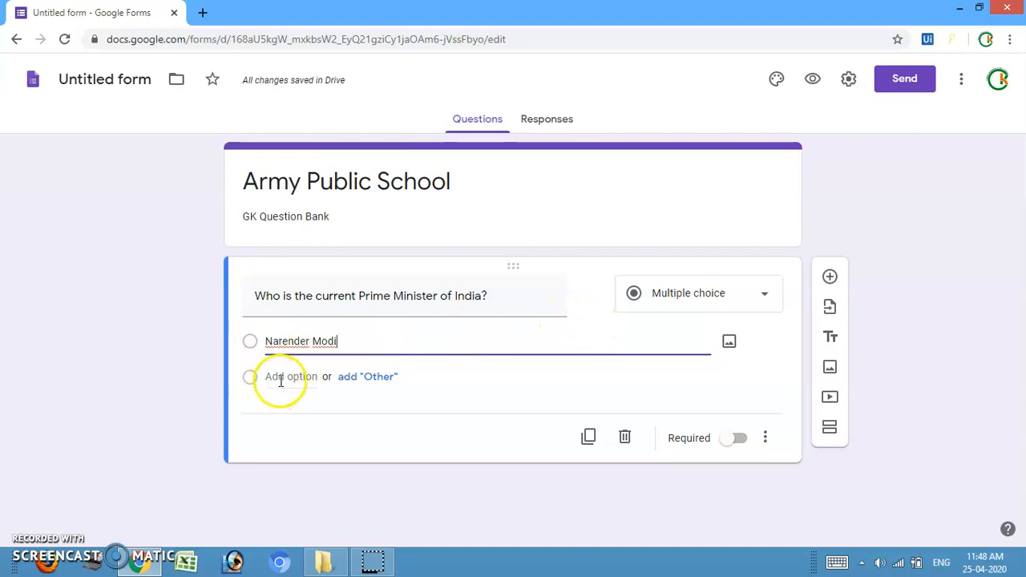
Add "Donald Trump" and "Rahul Gandhi" as the second and third options of the Prime Minister question.
click(284, 378)
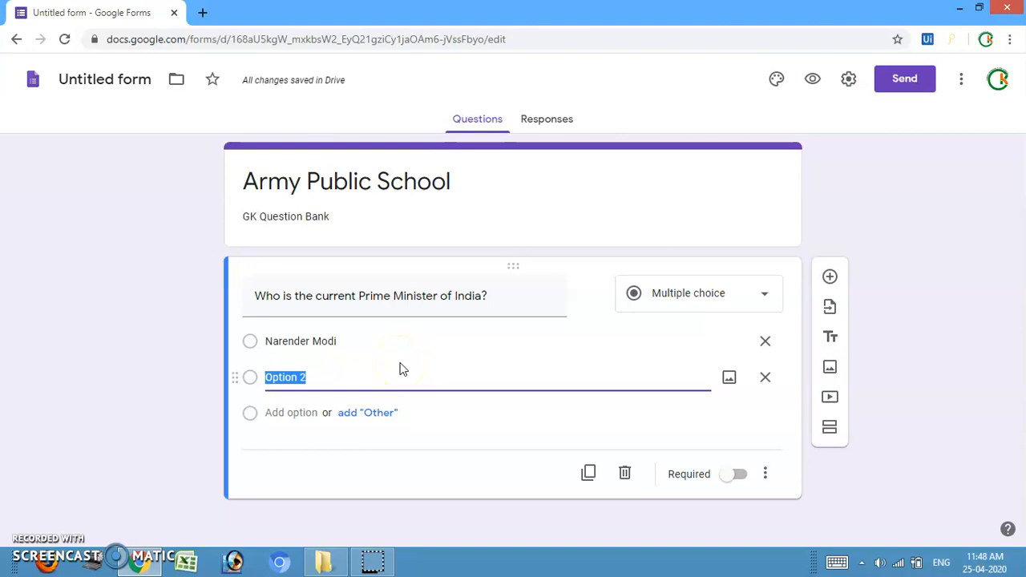
key(BackSpace)
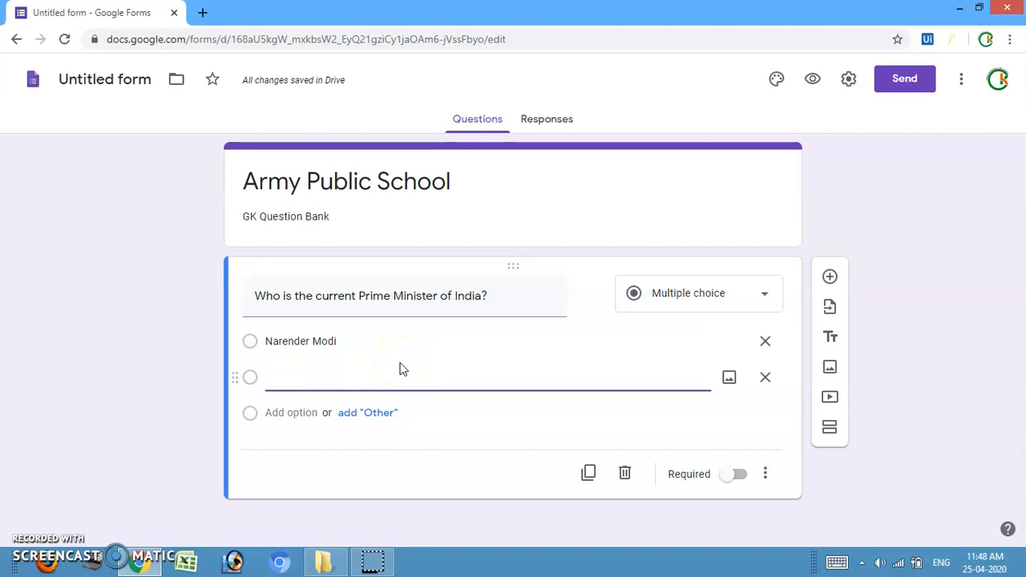
text(Donald )
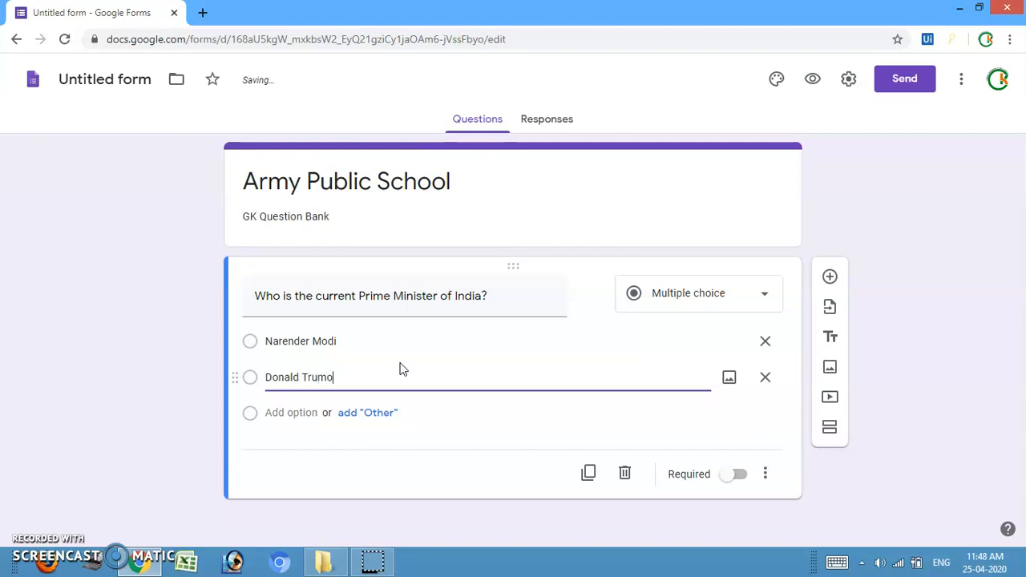
text(Trump)
click(292, 413)
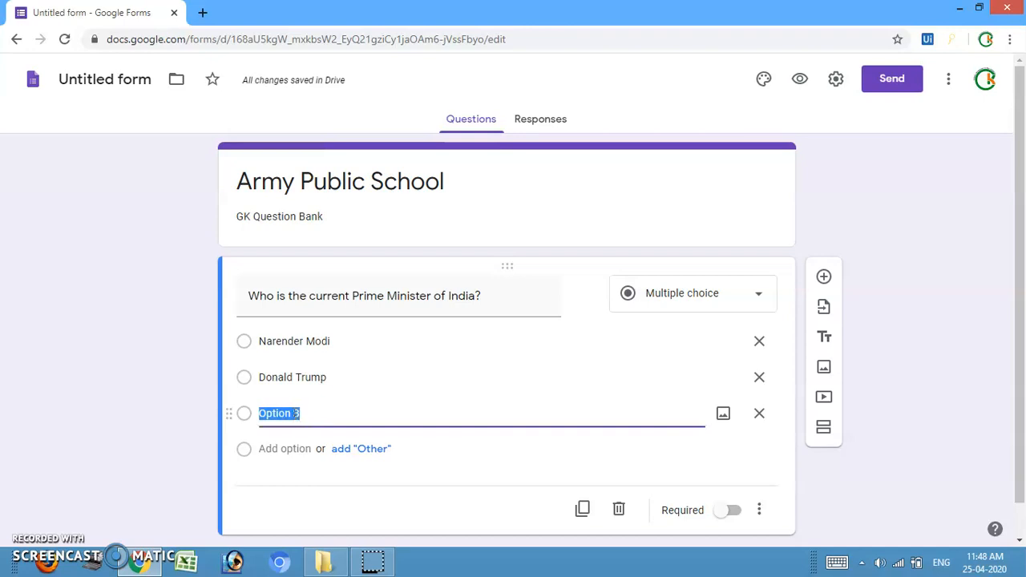
text(Rahul Gandhi)
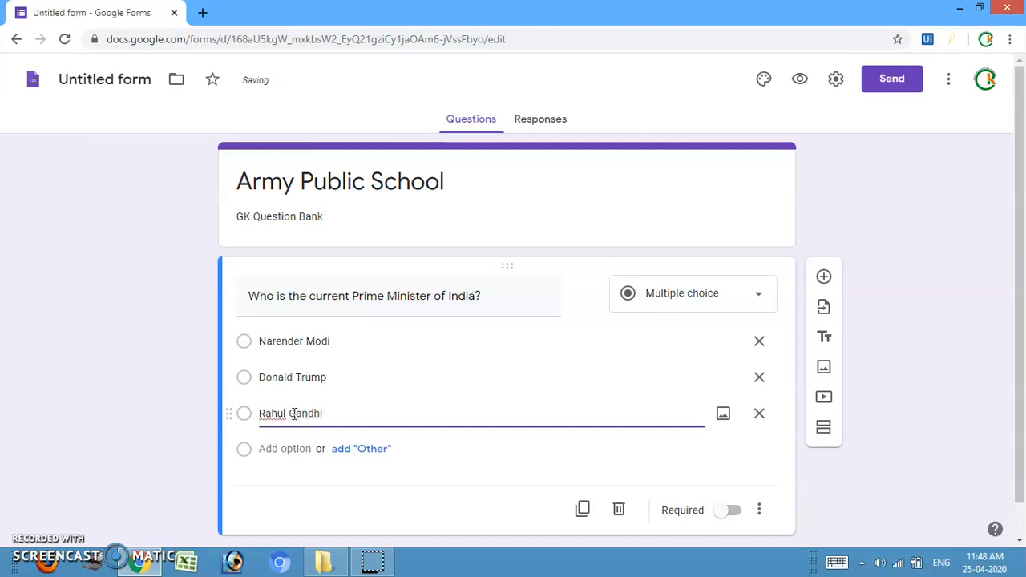
click(906, 410)
click(407, 348)
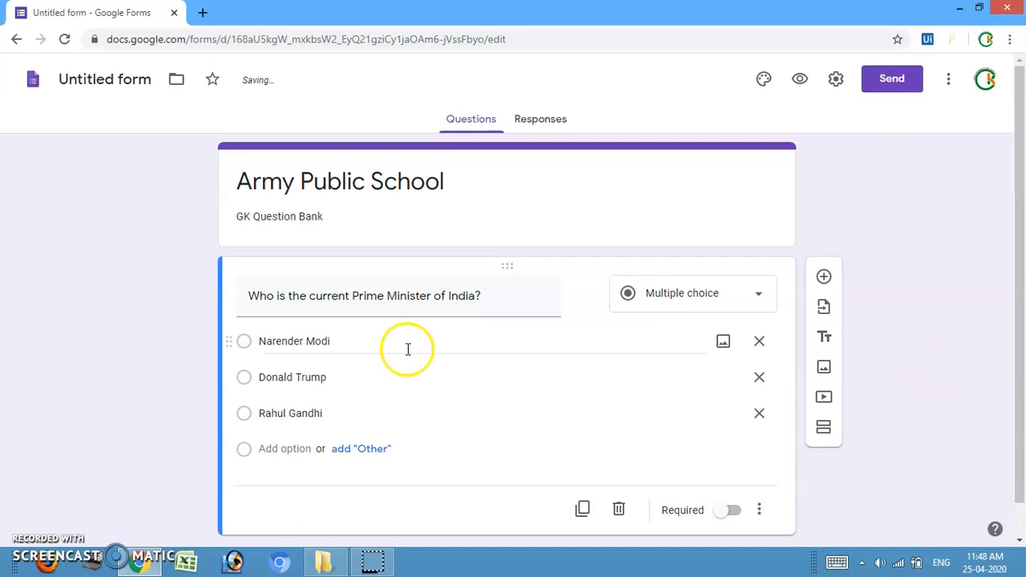
Duplicate the Prime Minister question to create a second question with the same options.
scroll(630, 369, down, 1)
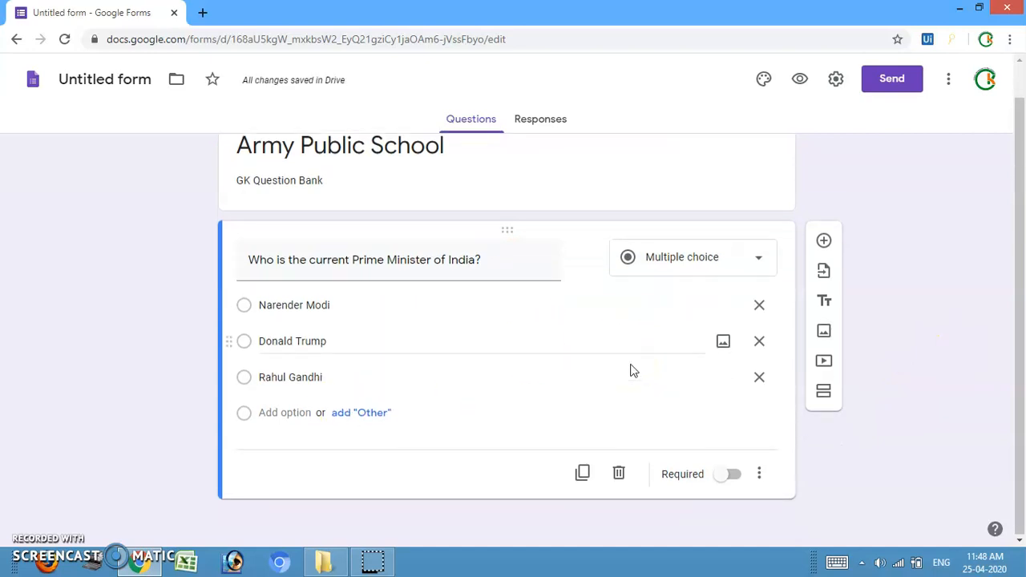
click(582, 474)
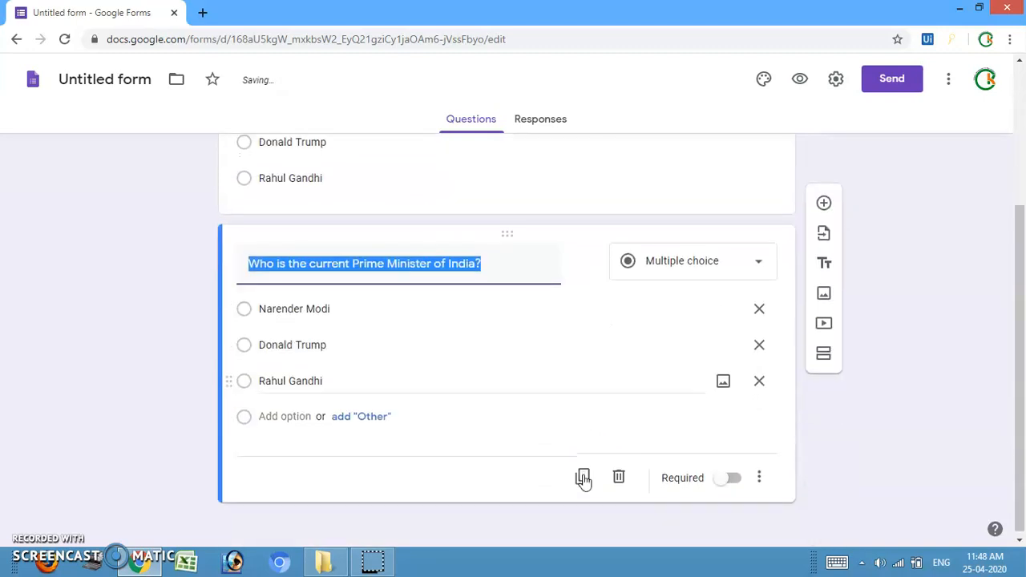
scroll(428, 372, up, 1)
scroll(429, 372, up, 2)
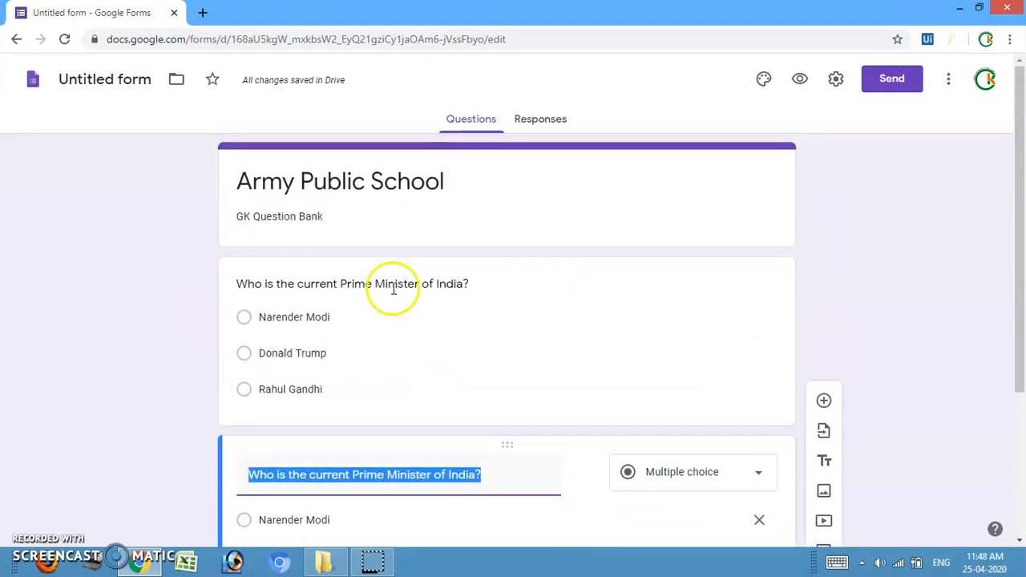
scroll(348, 304, down, 3)
scroll(348, 303, down, 1)
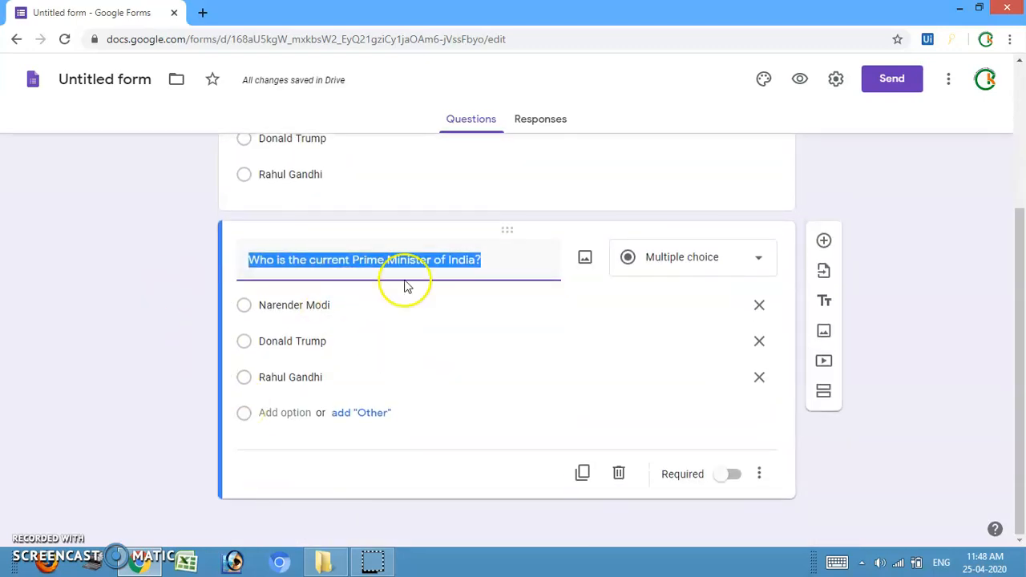
Change the duplicated question's text to "Who is the current President of India?".
key(BackSpace)
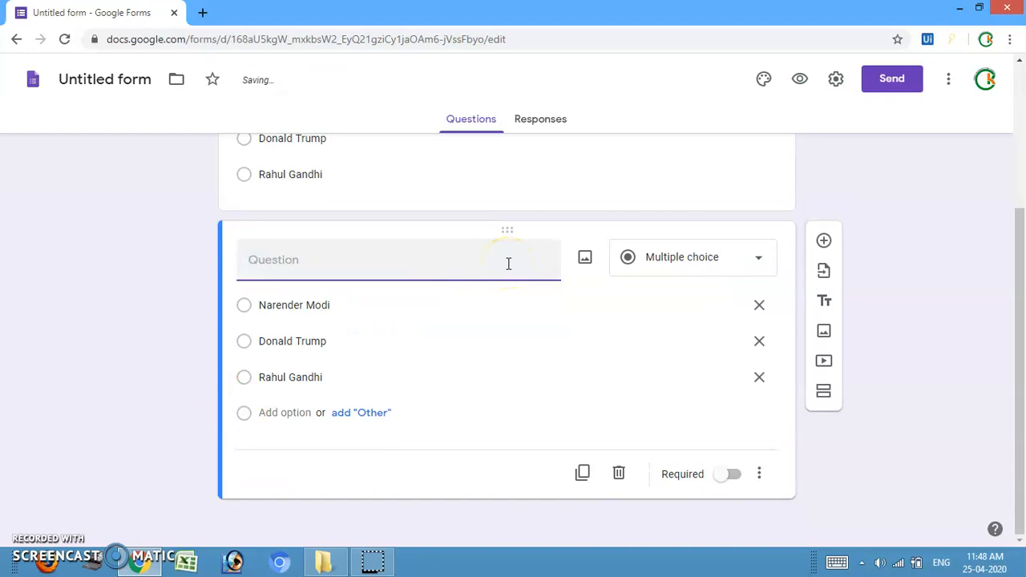
text(Who is the pres)
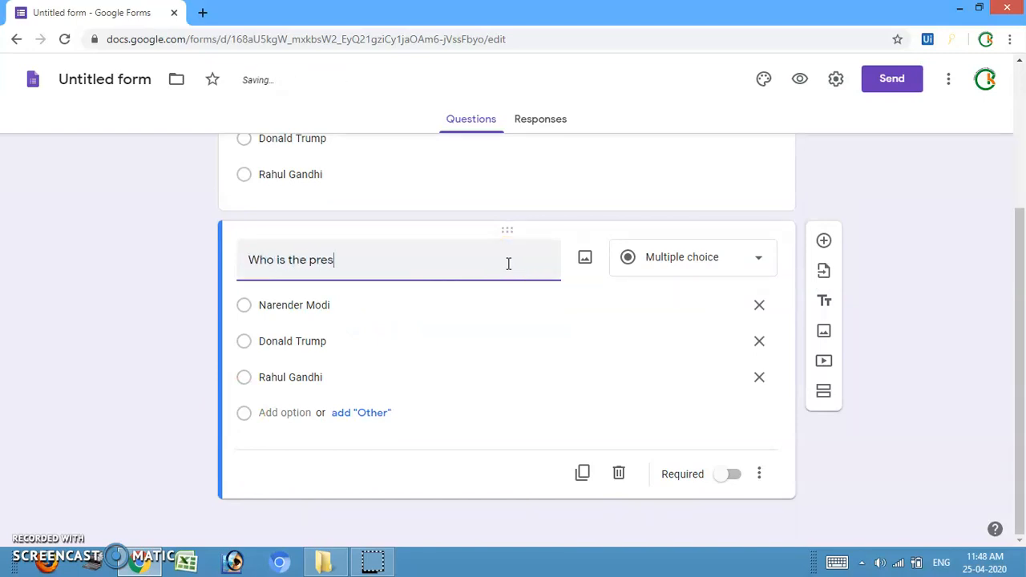
text(ident of )
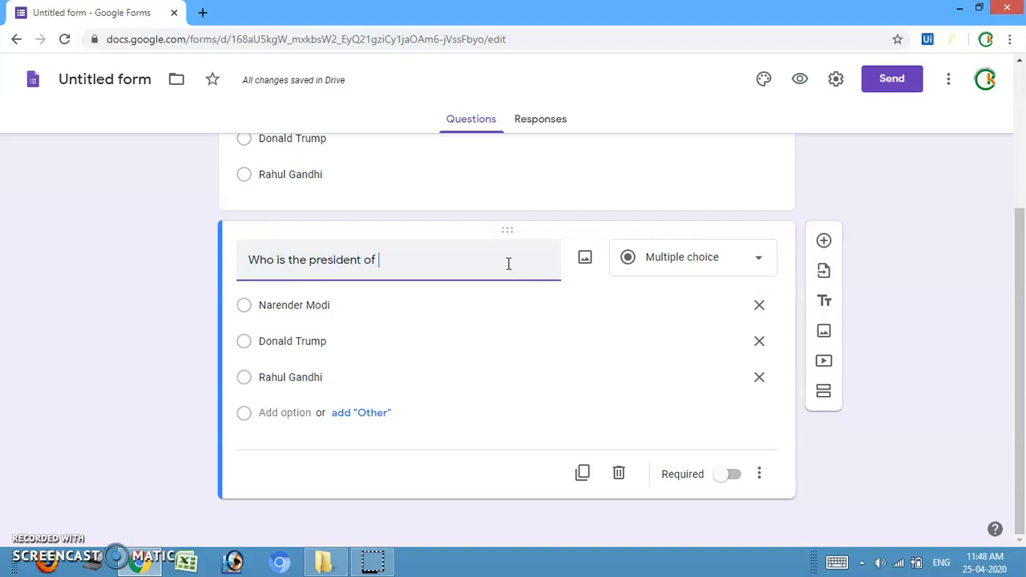
text(India?)
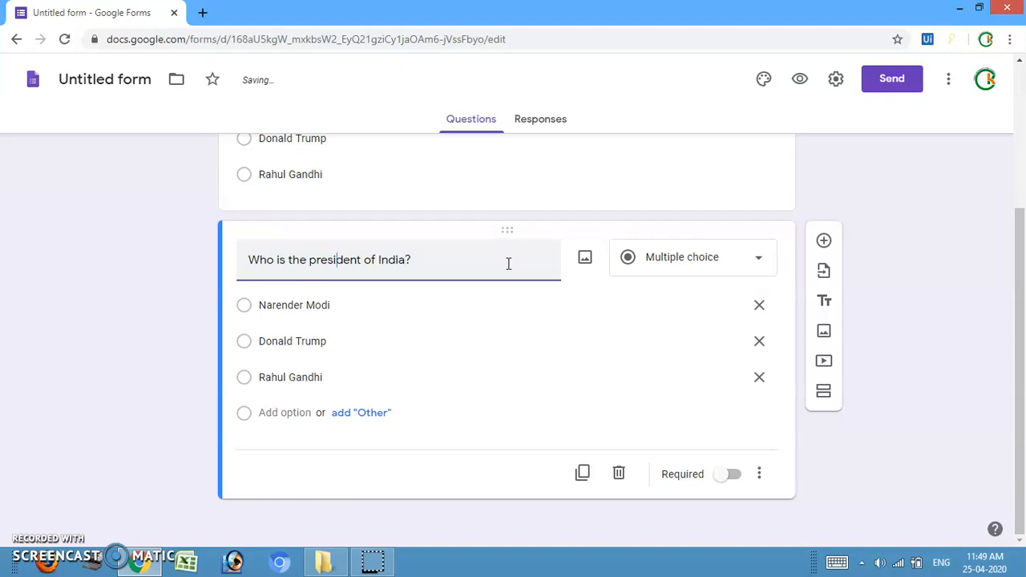
key(BackSpace)
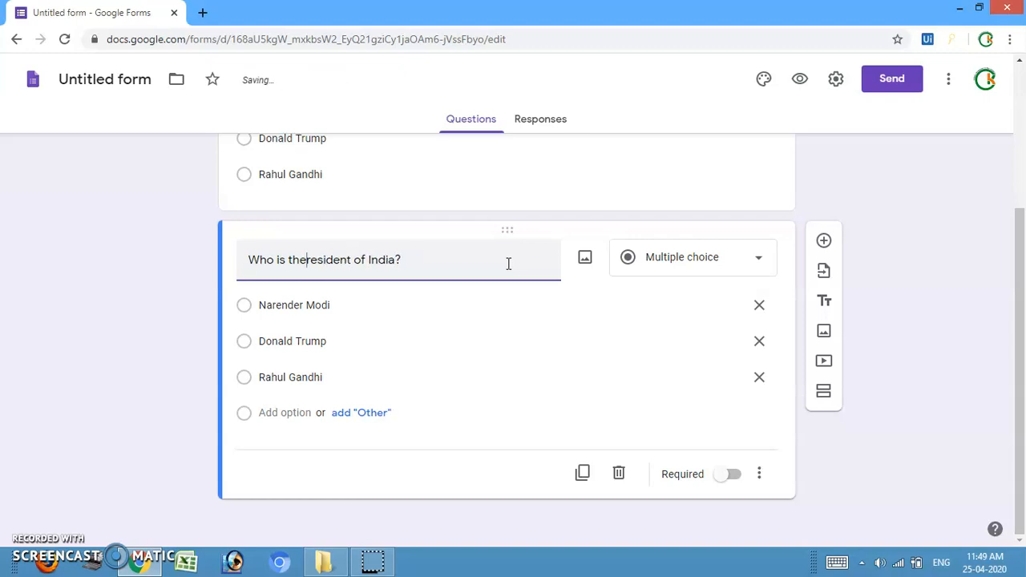
text(P)
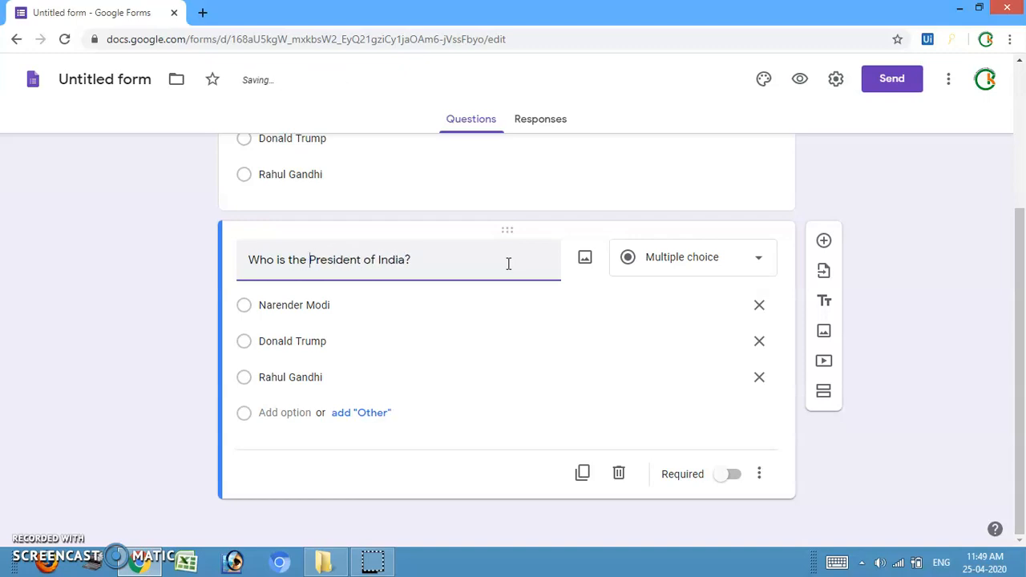
text(current)
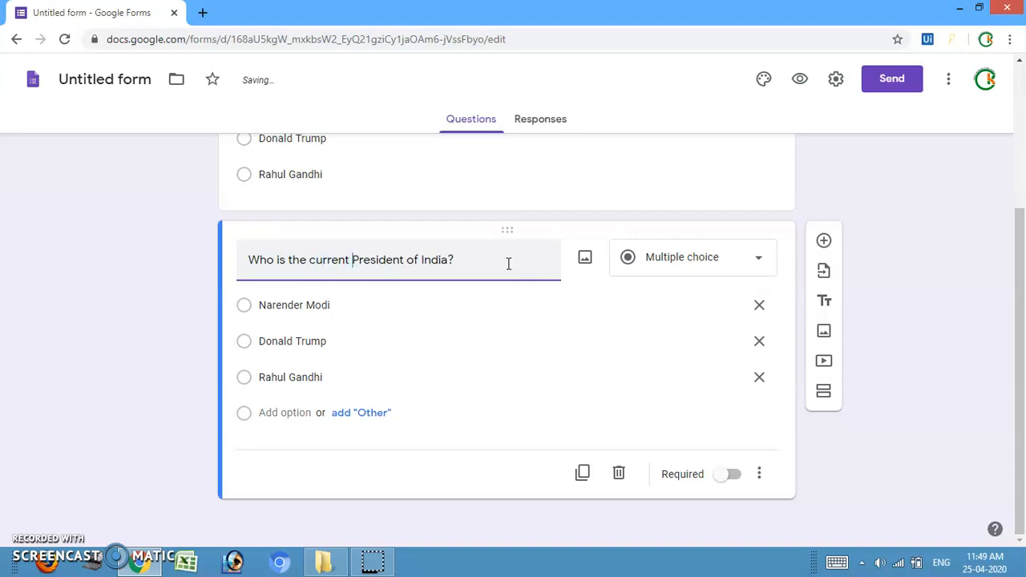
Replace the President question's three options with "APJ Abdul Kalam", "Ramnath Kovind" and "Indira Gandhi".
click(311, 303)
double_click(312, 302)
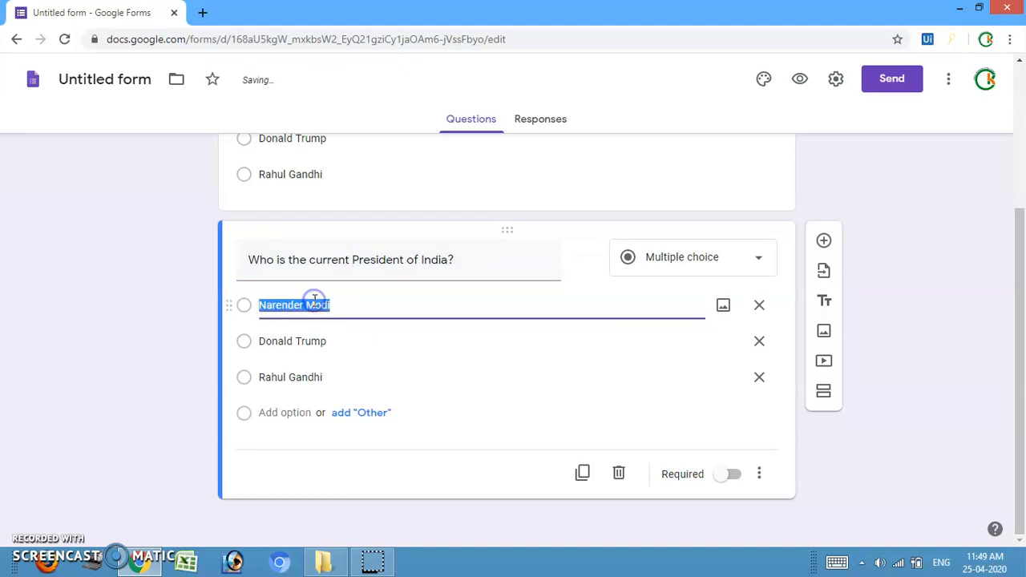
text(APJ Abdul Kalam)
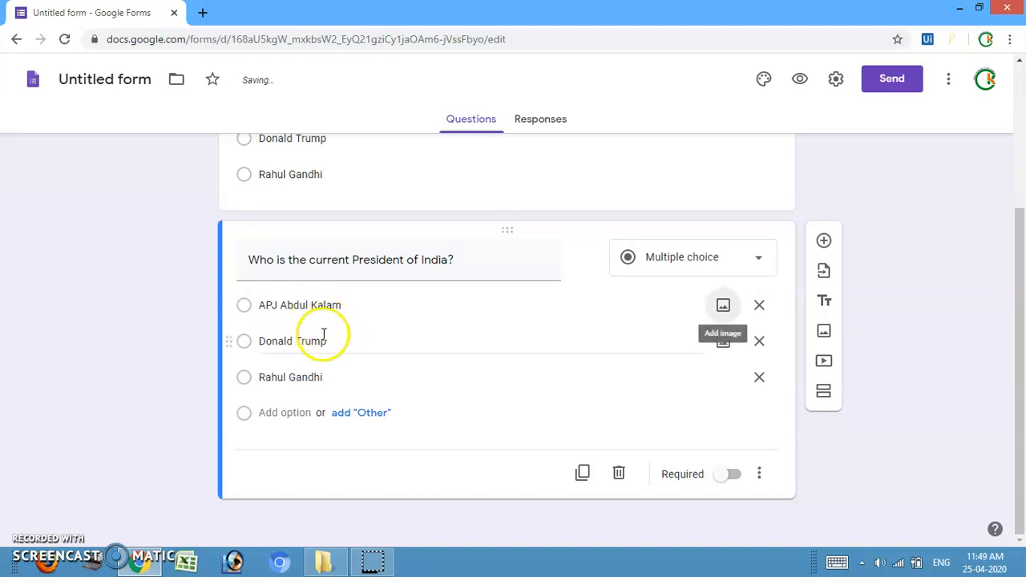
click(277, 344)
text(Ramnath Kovind)
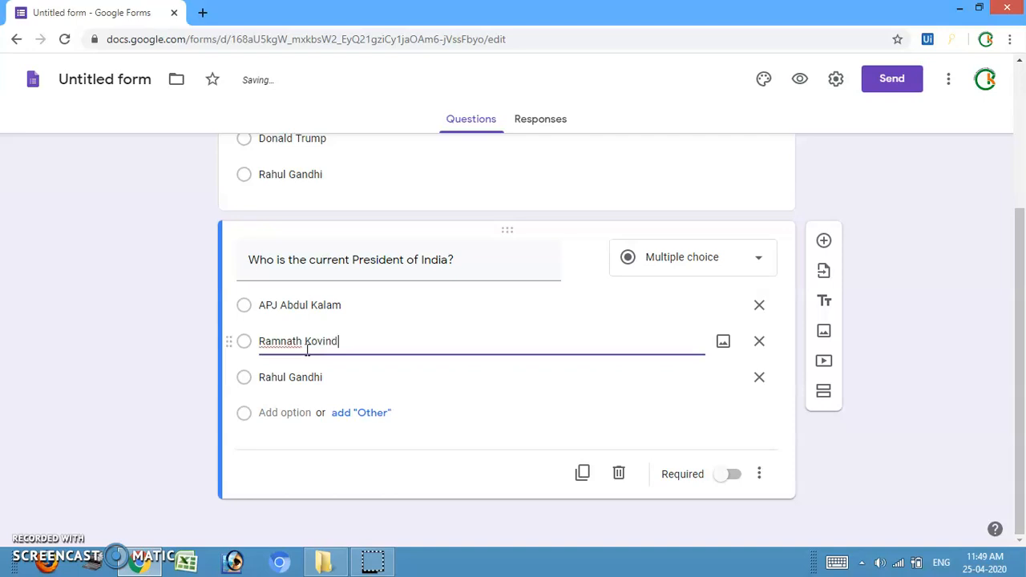
click(287, 375)
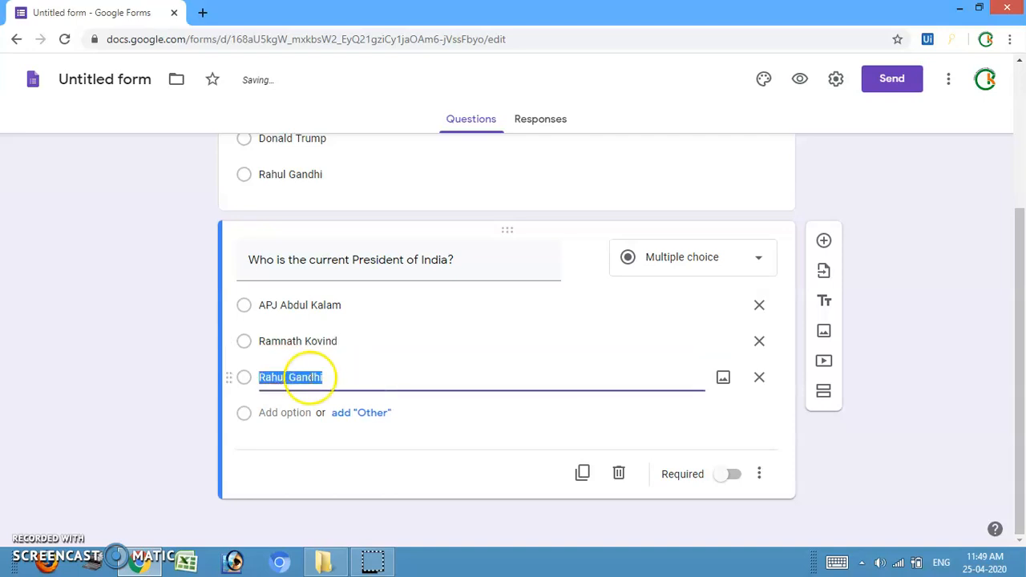
key(BackSpace)
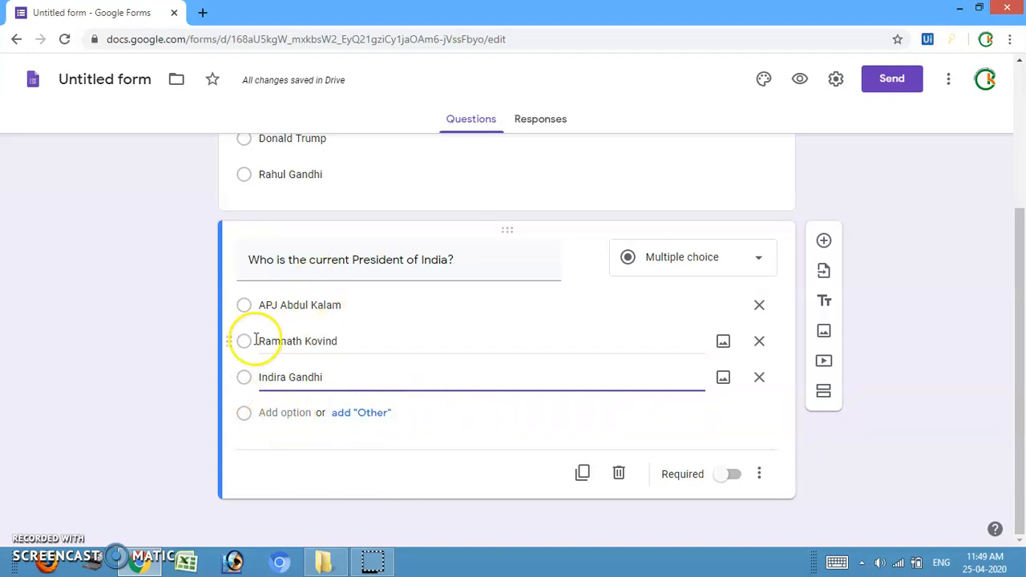
click(892, 230)
scroll(895, 238, up, 2)
scroll(895, 238, up, 1)
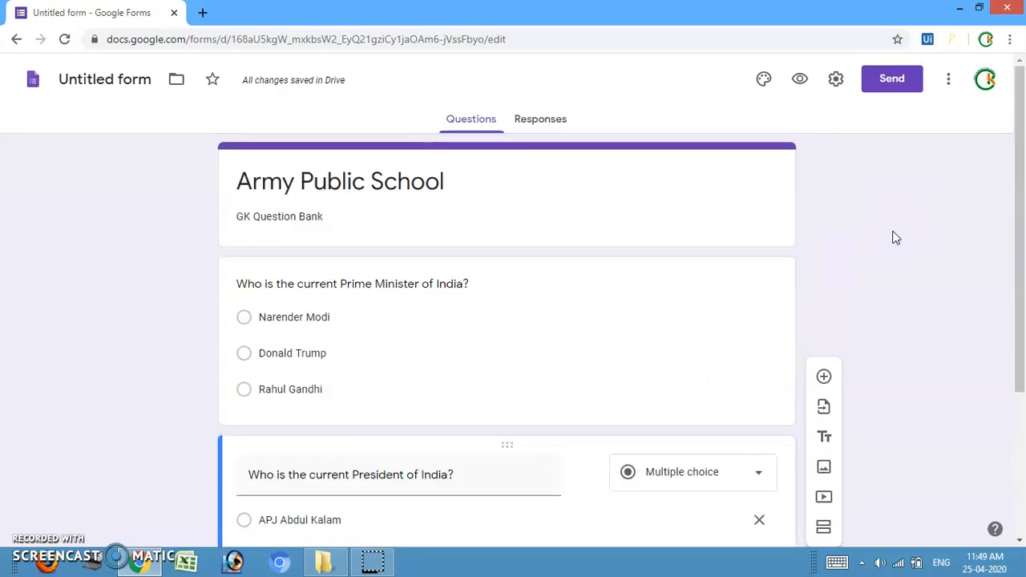
scroll(895, 238, down, 3)
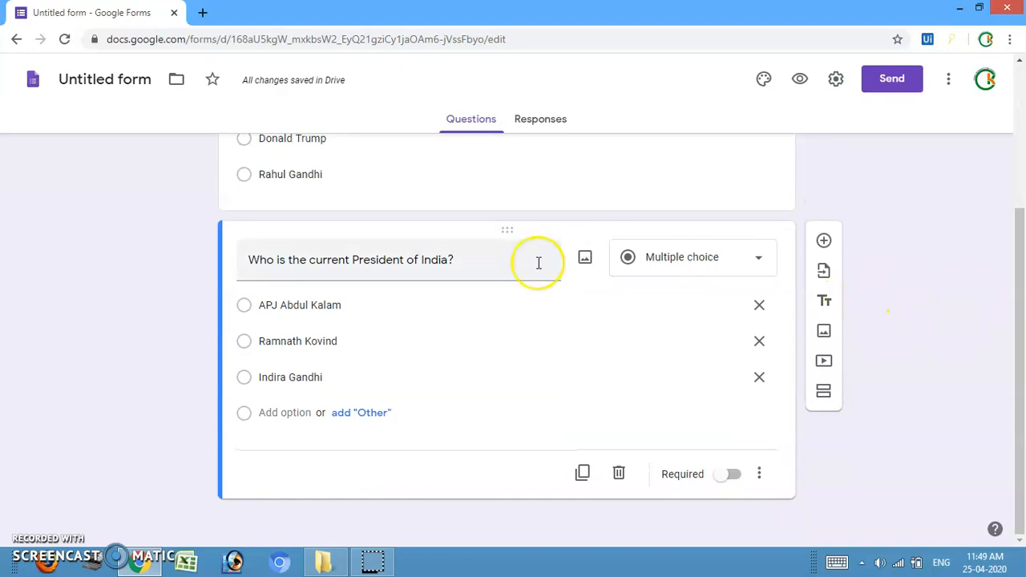
click(392, 304)
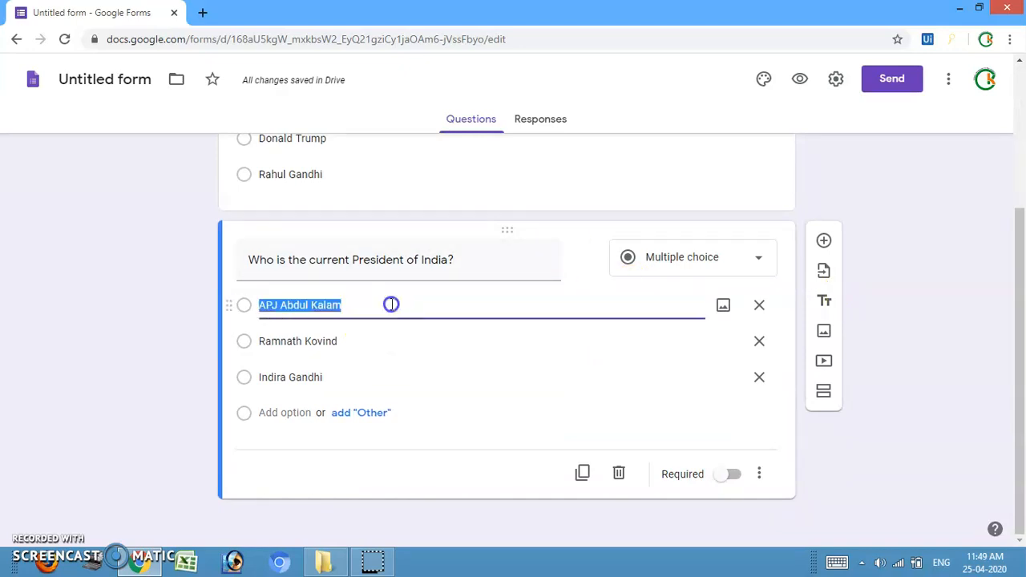
click(392, 304)
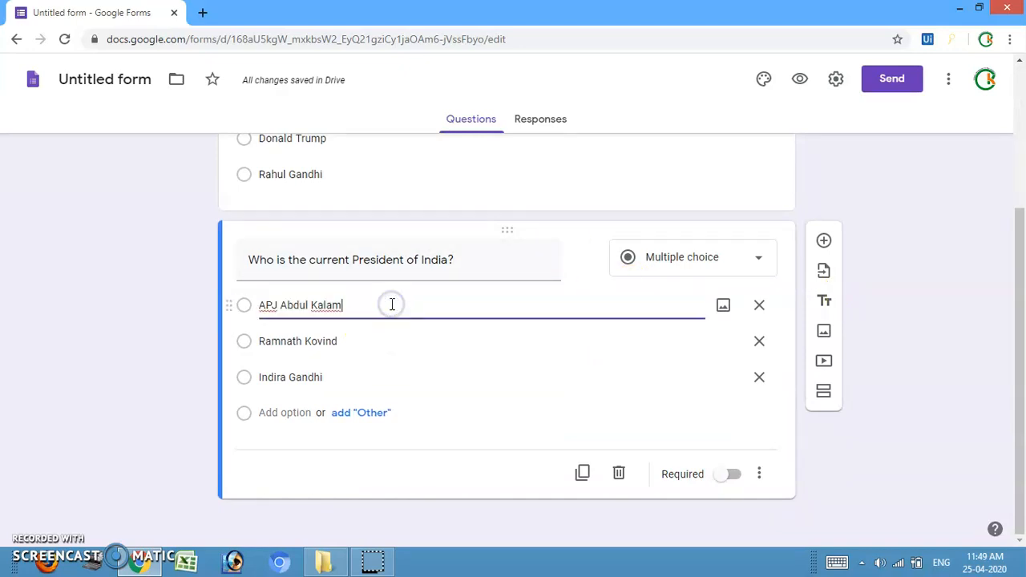
Look through the upload, camera and photo sources for adding an image to the "APJ Abdul Kalam" option, without inserting one.
click(722, 309)
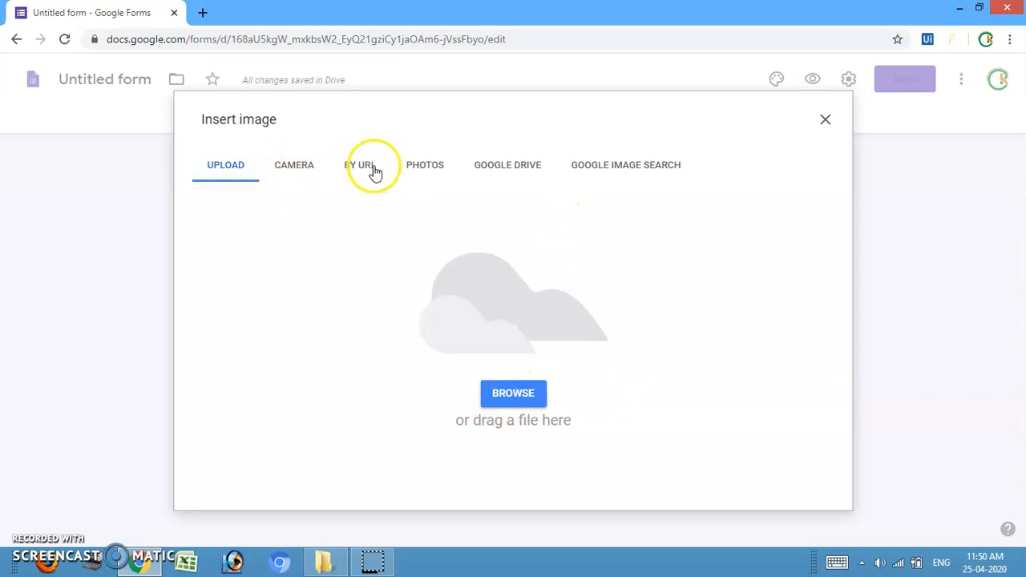
click(415, 169)
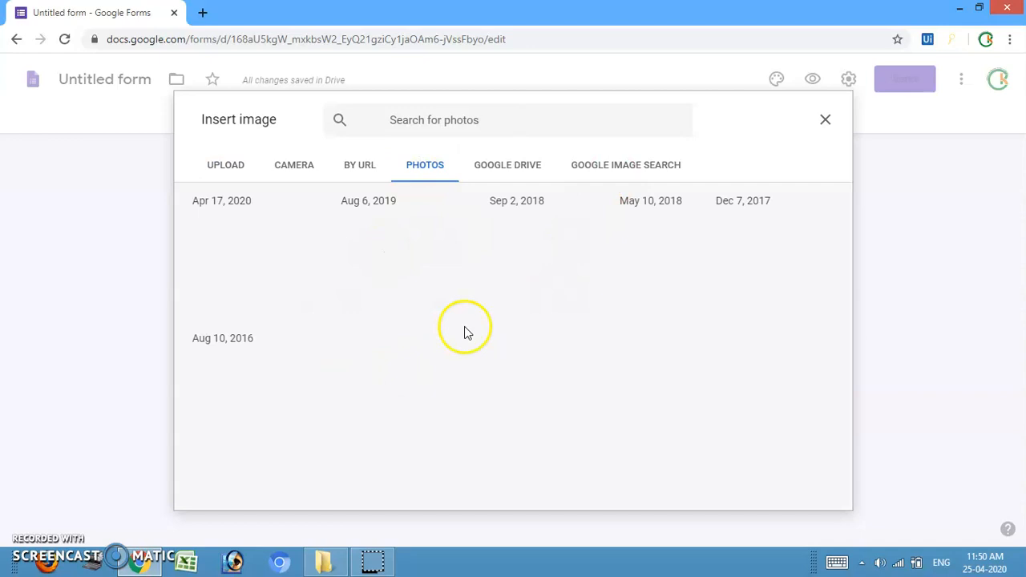
click(294, 170)
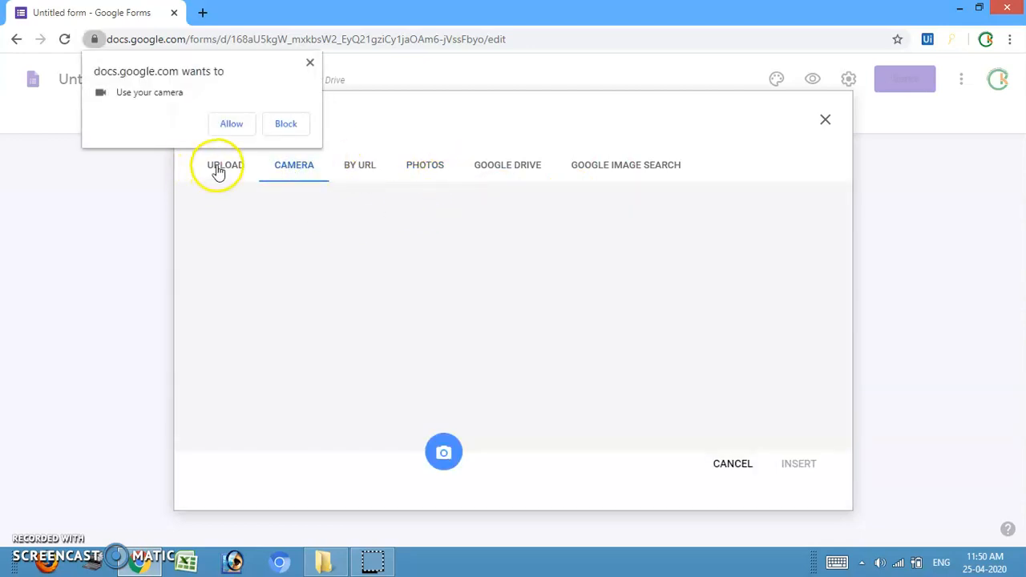
click(216, 170)
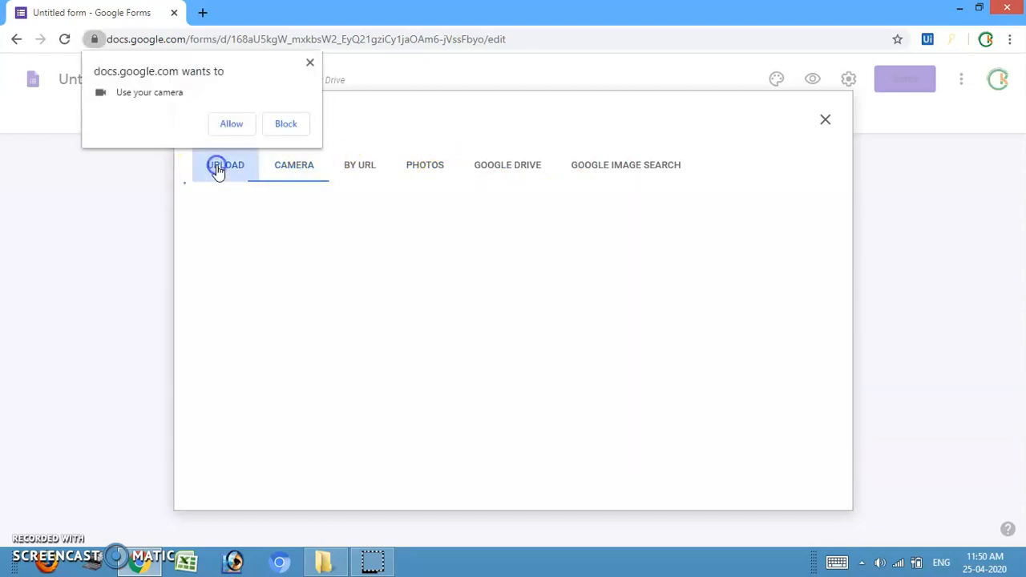
click(309, 63)
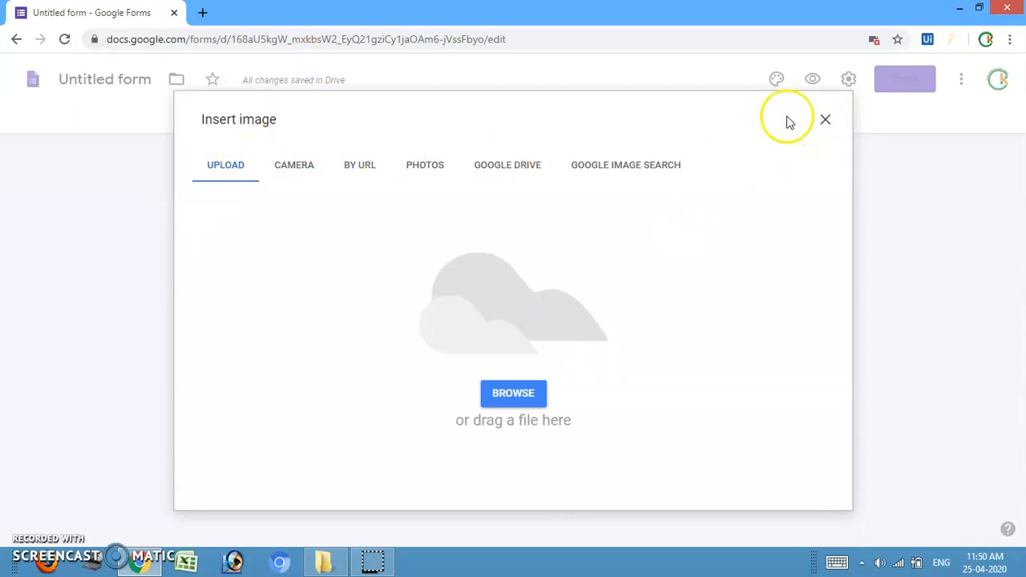
click(825, 120)
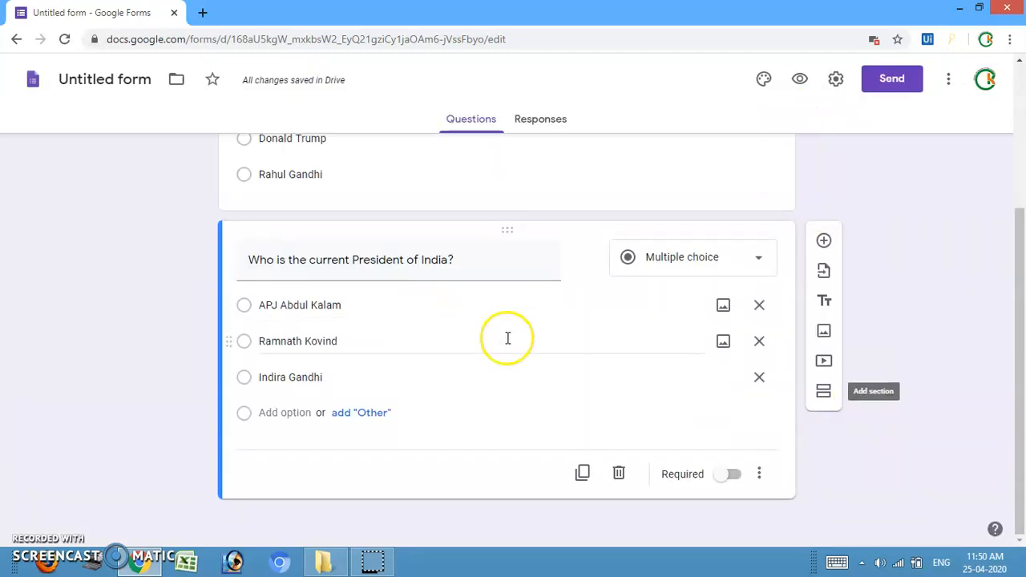
scroll(716, 357, up, 4)
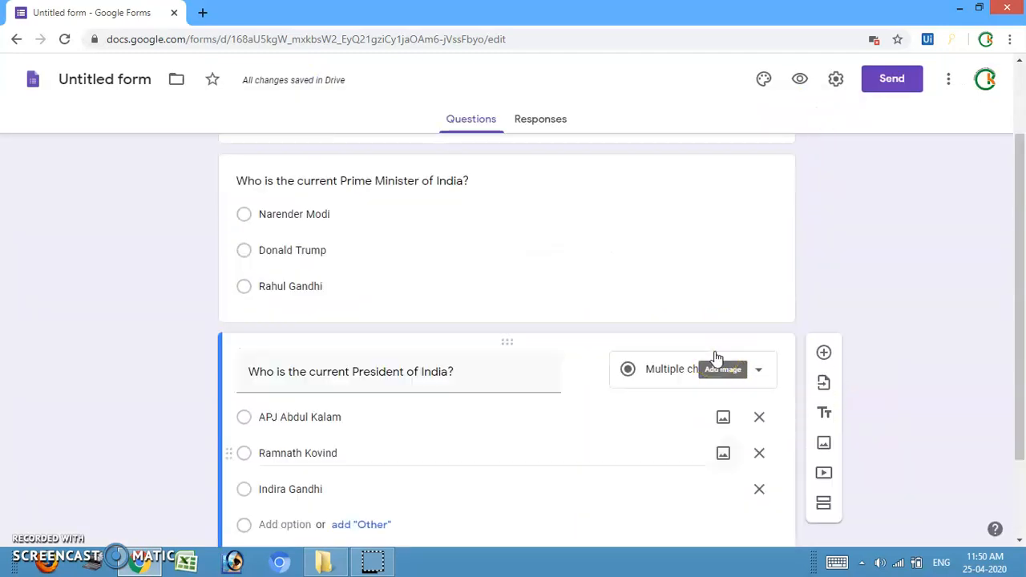
scroll(715, 357, down, 4)
click(921, 398)
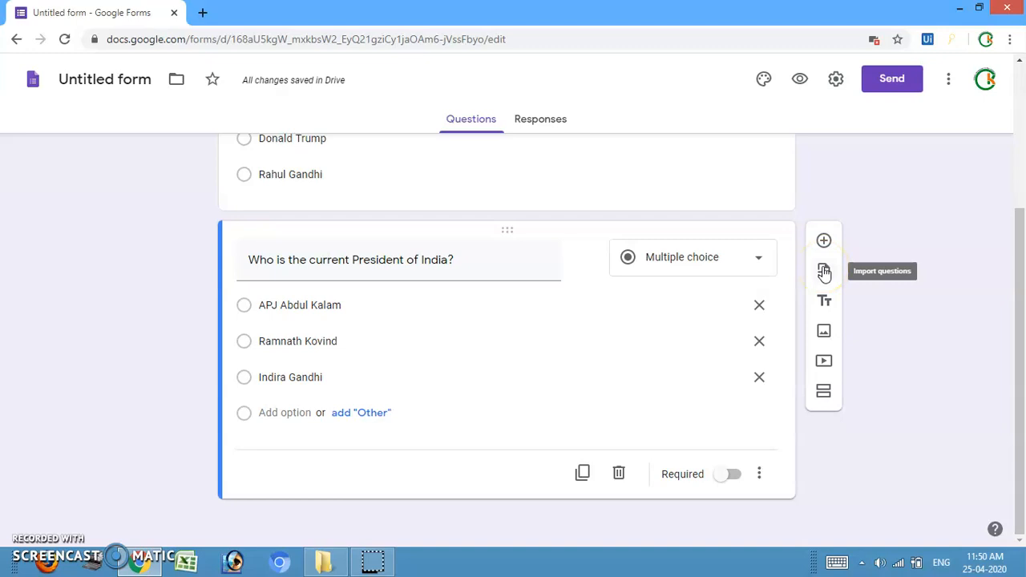
click(824, 305)
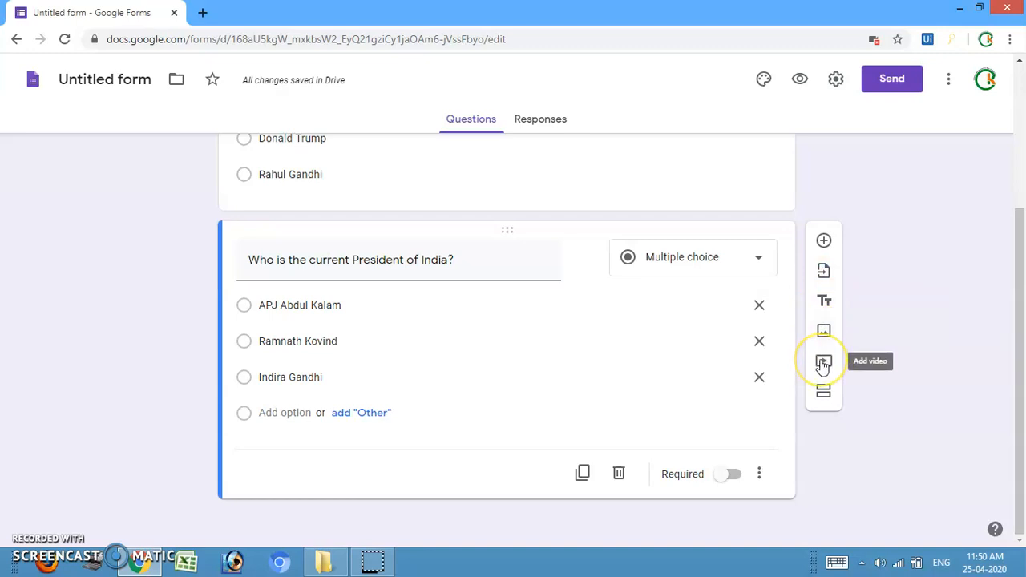
Add a second section after the President question, titled "Academics" with the description "2020-2021".
click(823, 392)
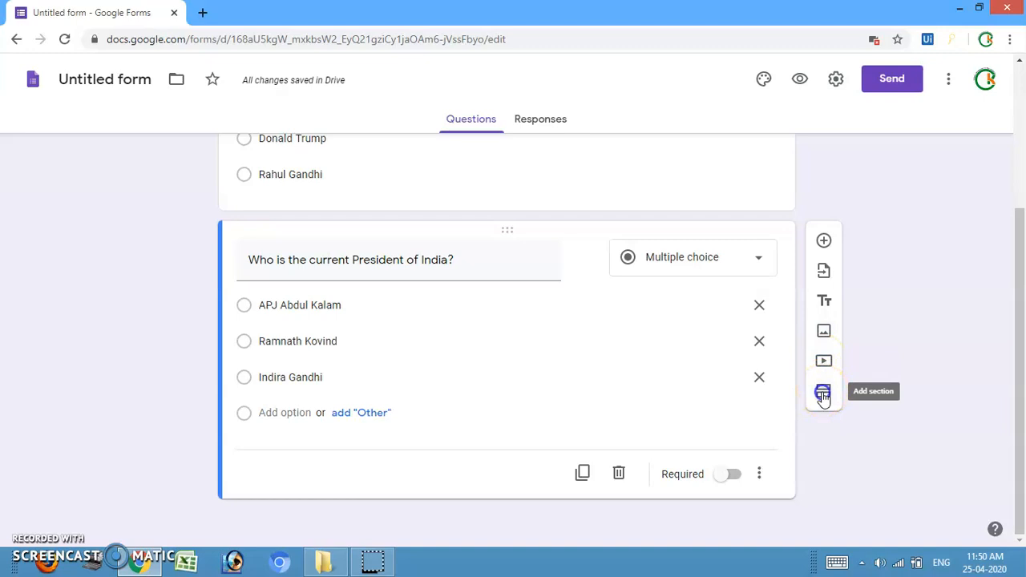
click(823, 392)
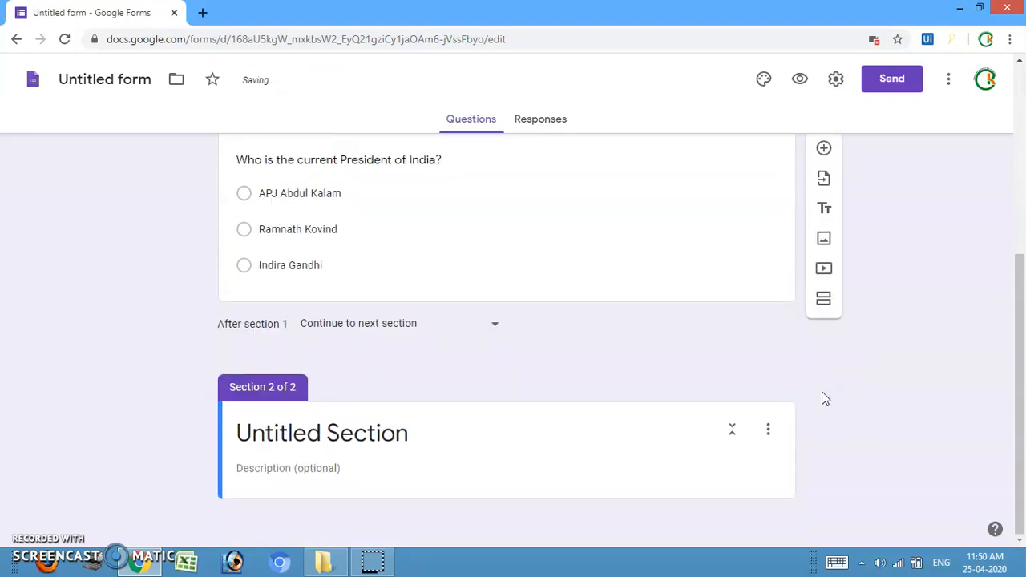
click(335, 432)
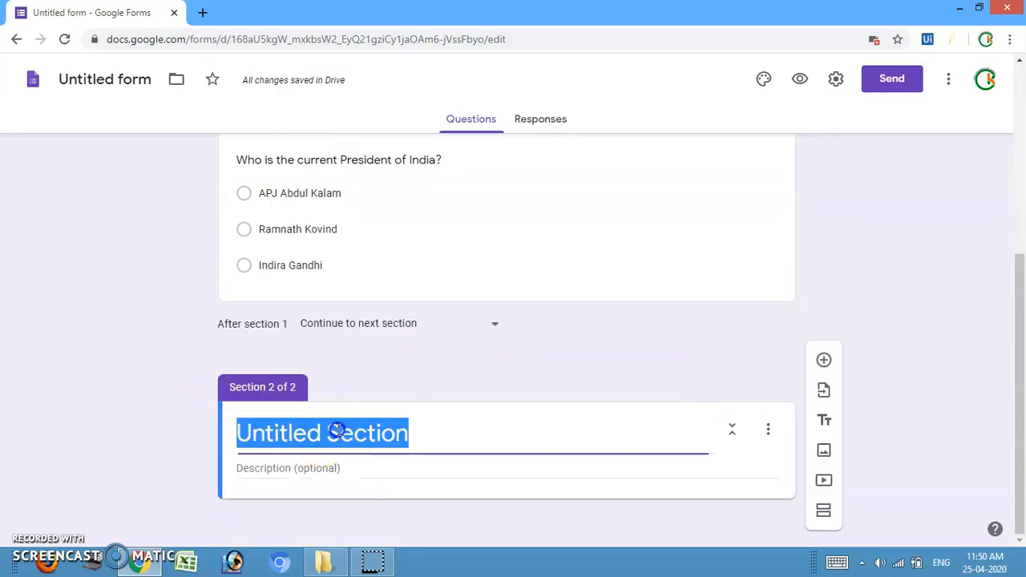
key(BackSpace)
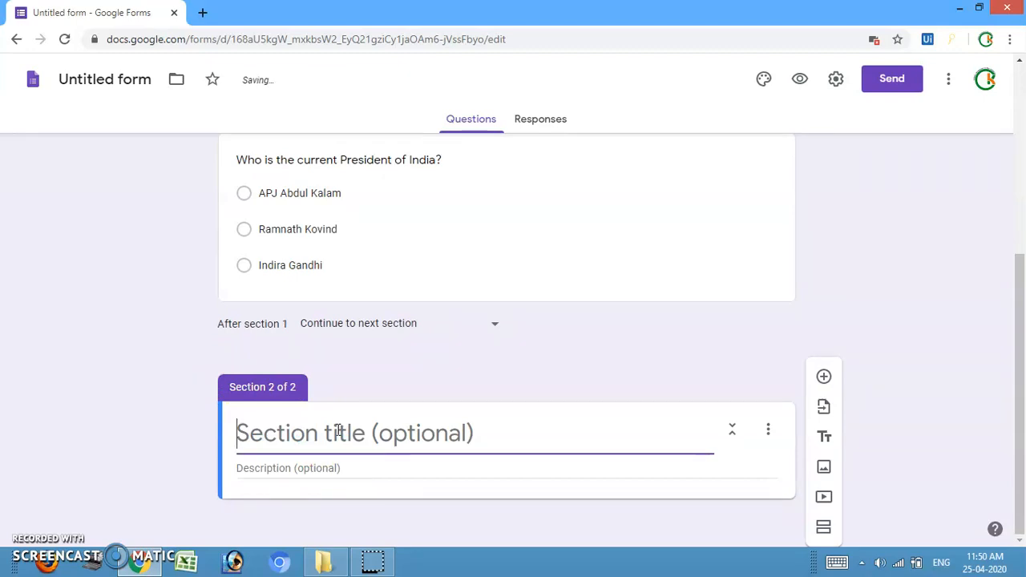
text(Academics)
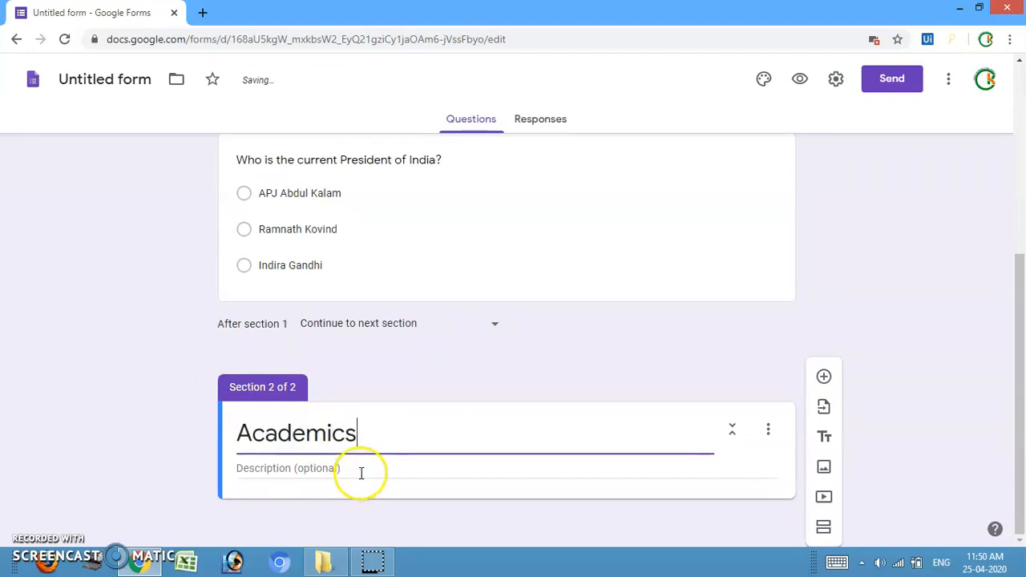
click(360, 471)
text(2020-2021)
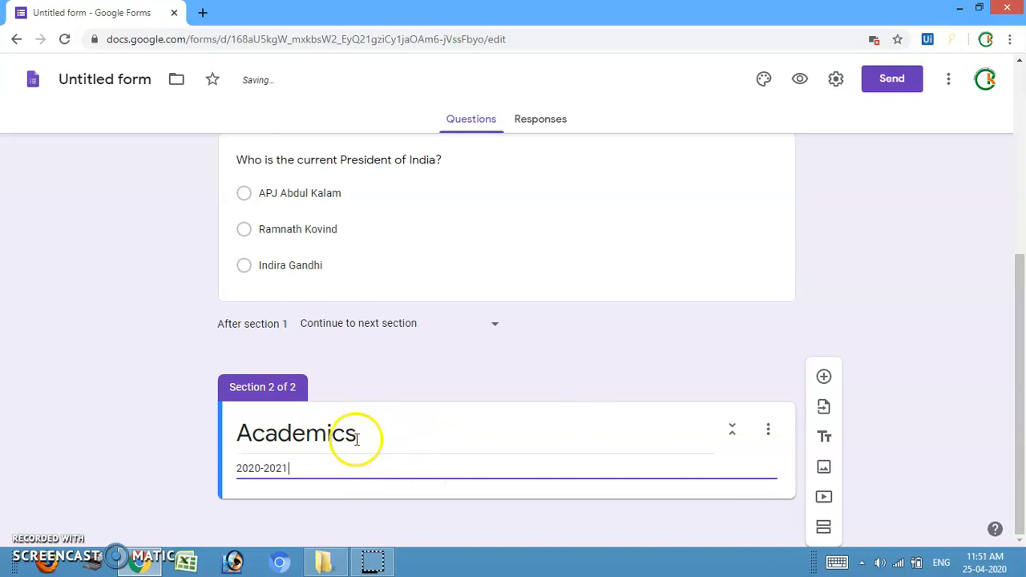
click(944, 373)
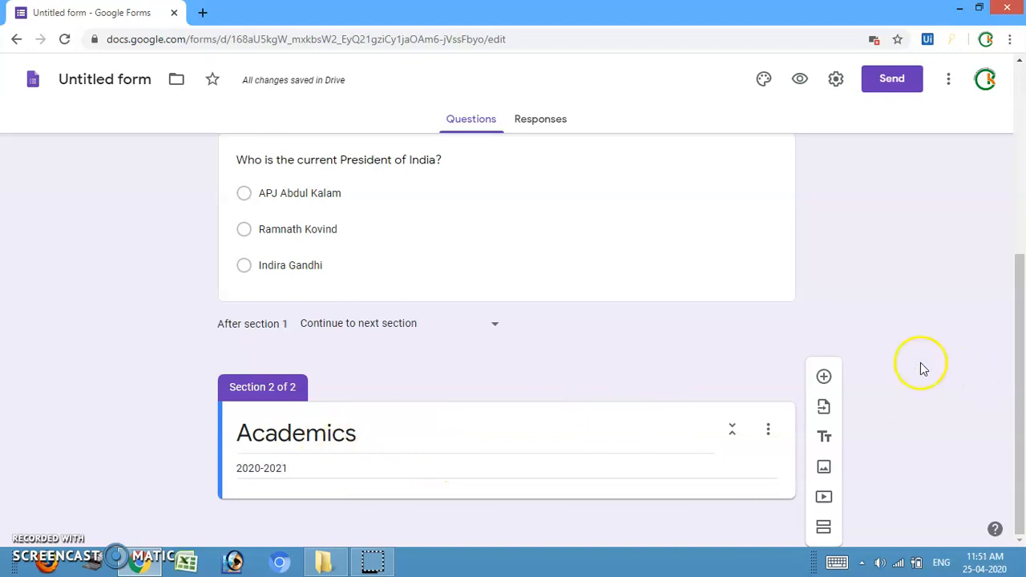
Add a blank multiple-choice question to the Academics section.
click(824, 376)
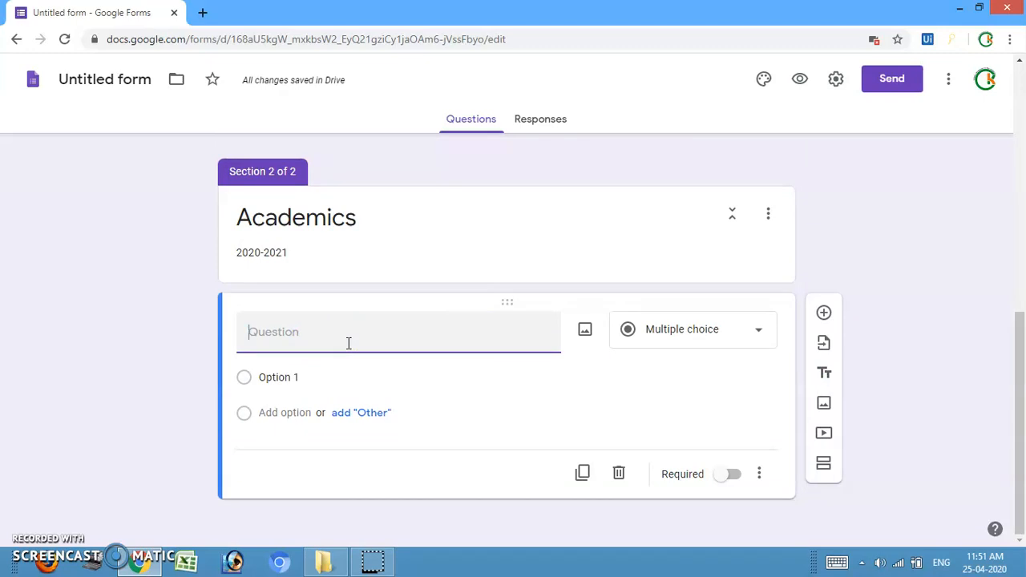
click(321, 329)
click(275, 377)
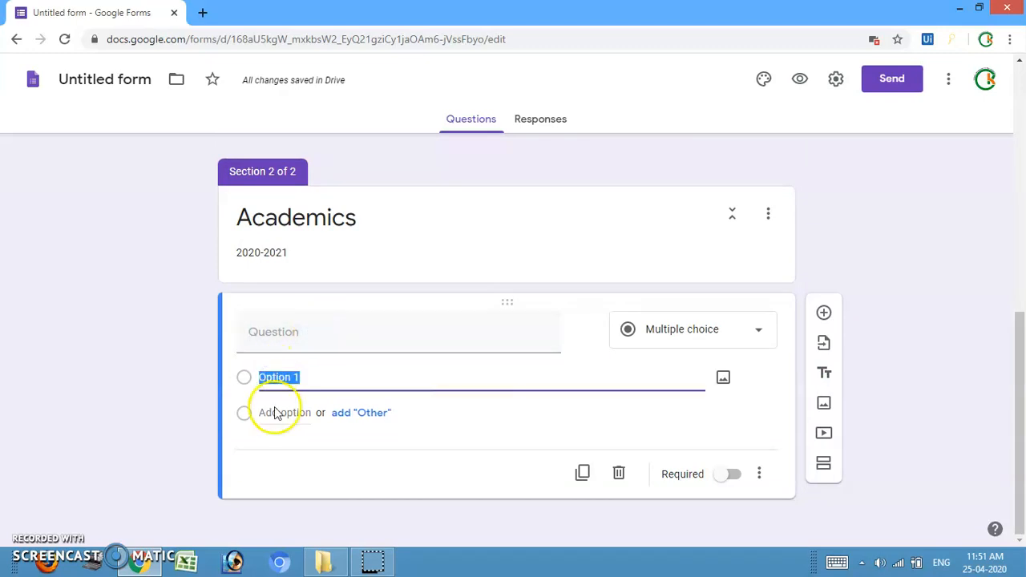
click(887, 301)
Preview the form's first section as respondents see it, and close the preview to return to editing.
scroll(886, 302, up, 8)
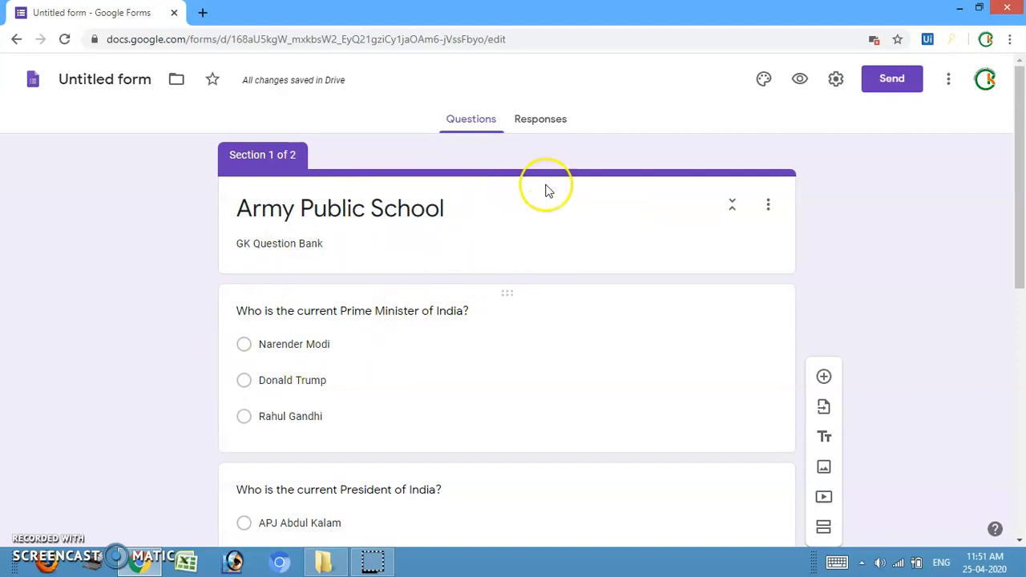
click(799, 80)
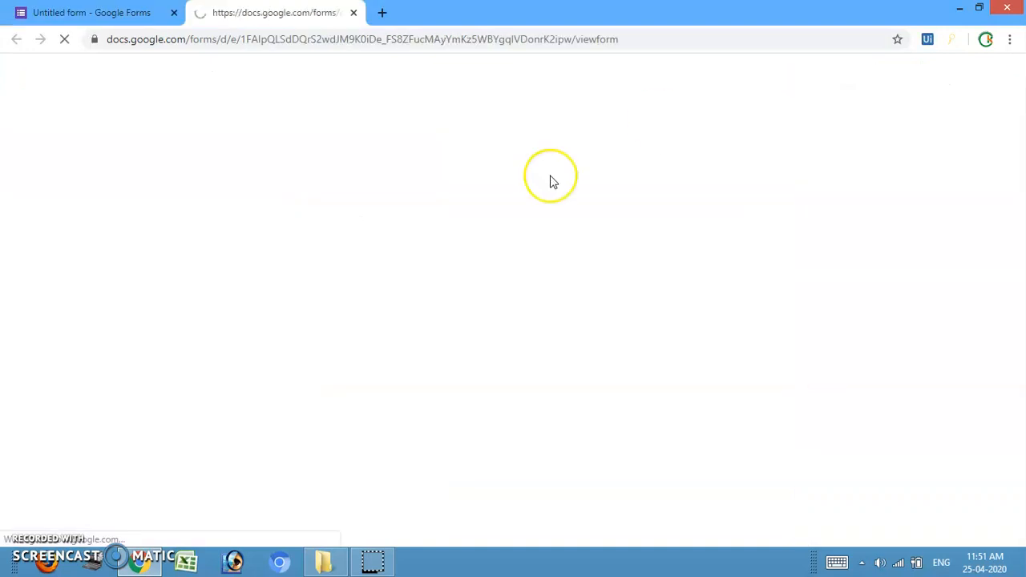
scroll(552, 182, down, 1)
scroll(551, 182, up, 1)
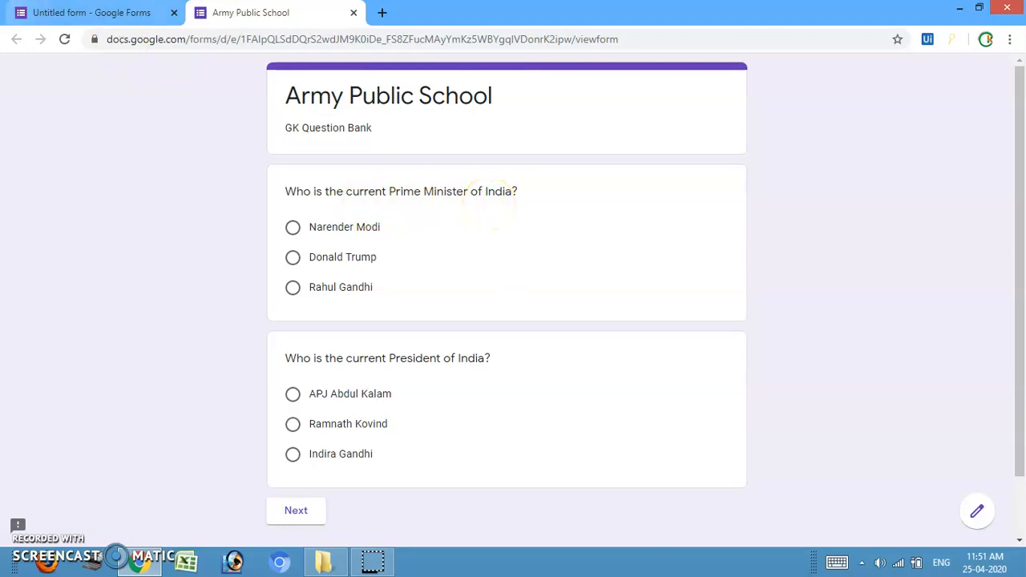
click(17, 10)
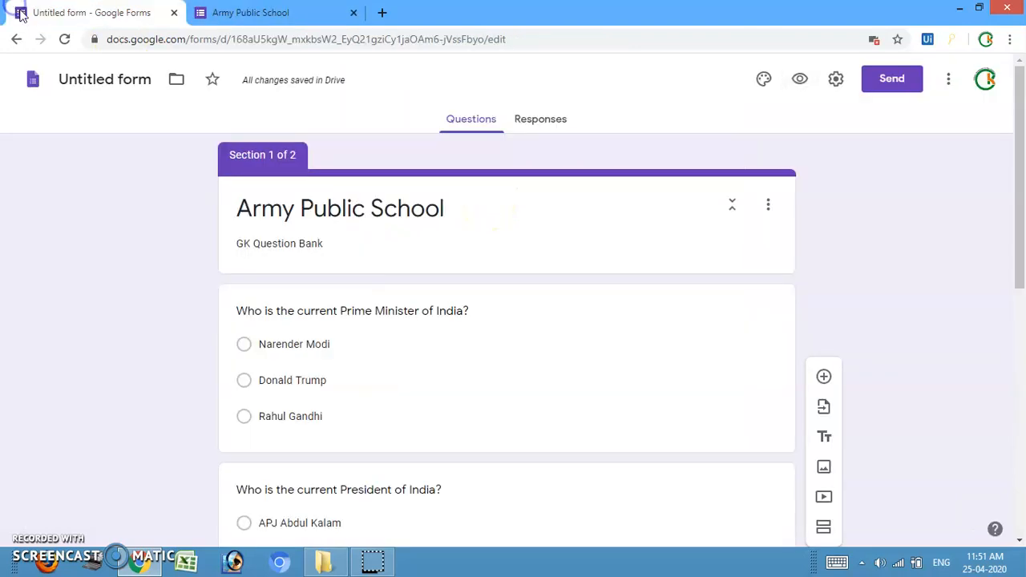
click(327, 315)
click(862, 236)
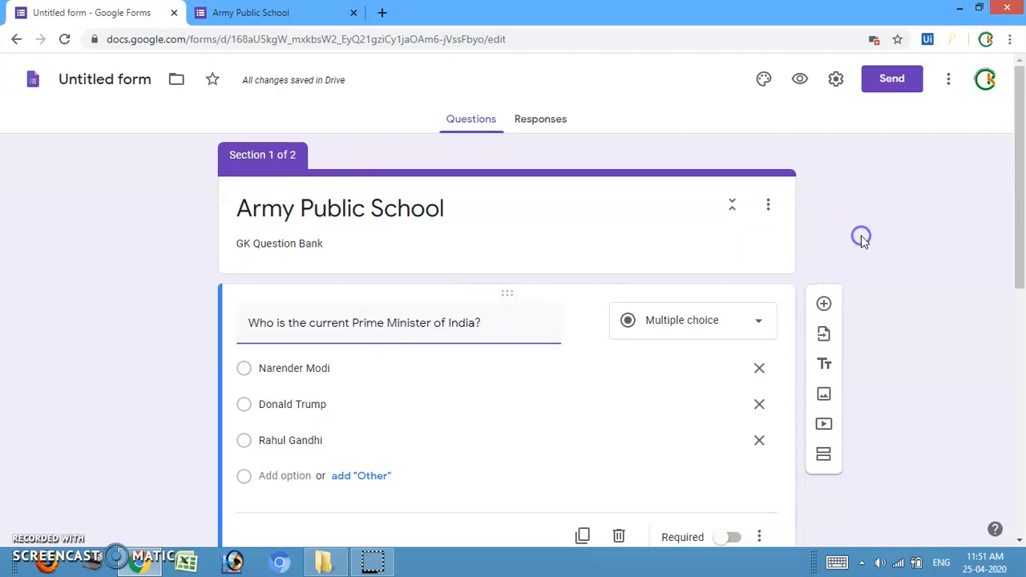
click(351, 13)
Rename the untitled form file to "Army Public School".
click(864, 238)
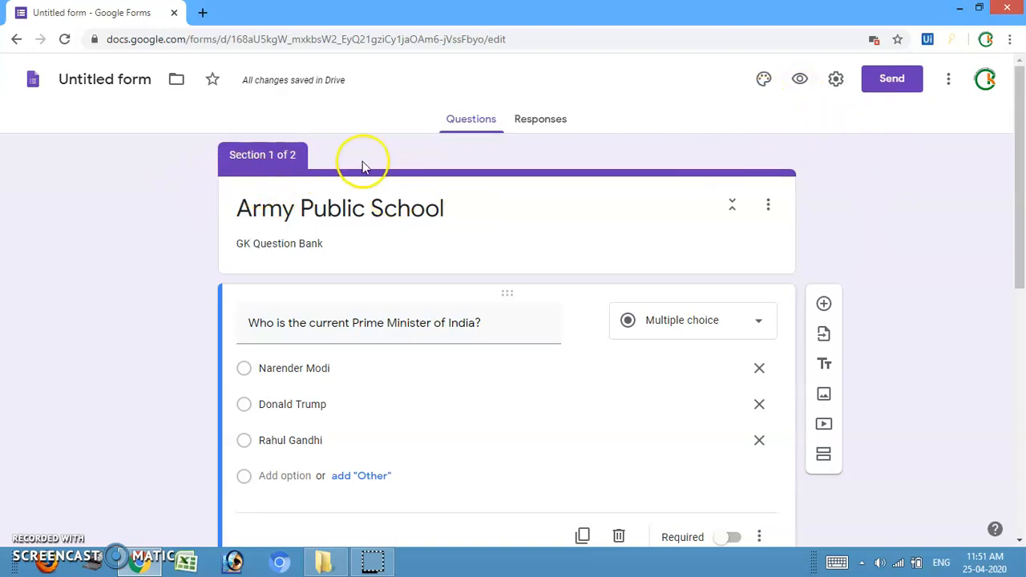
click(144, 78)
click(811, 217)
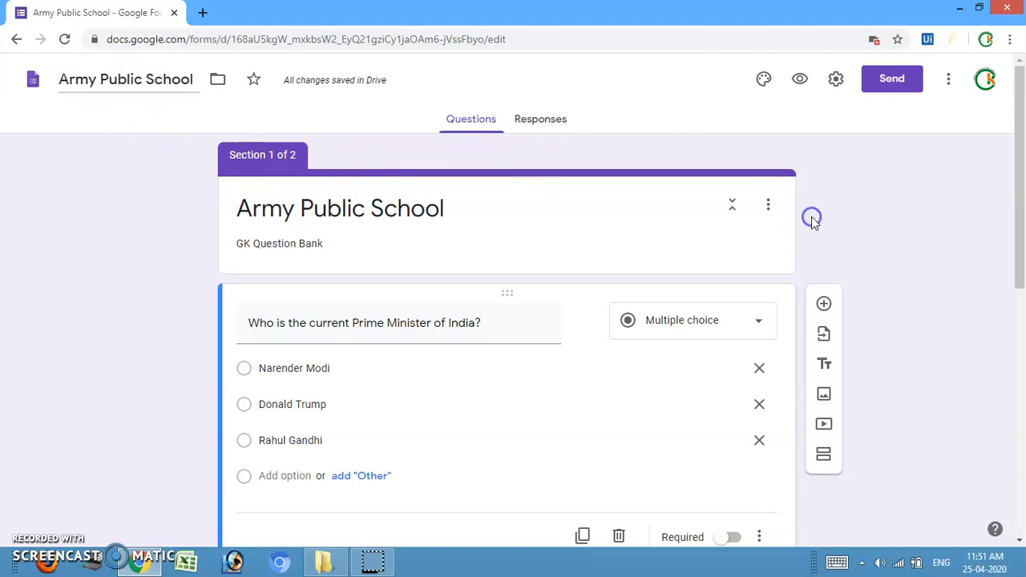
Try the orange theme colours on the form, and set the theme colour to light blue.
click(764, 81)
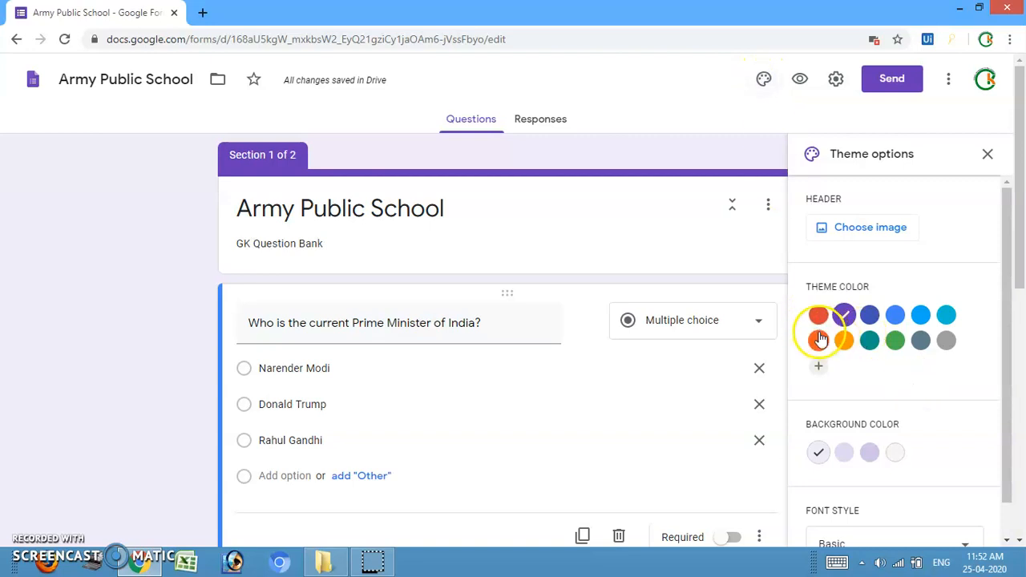
click(818, 343)
click(844, 343)
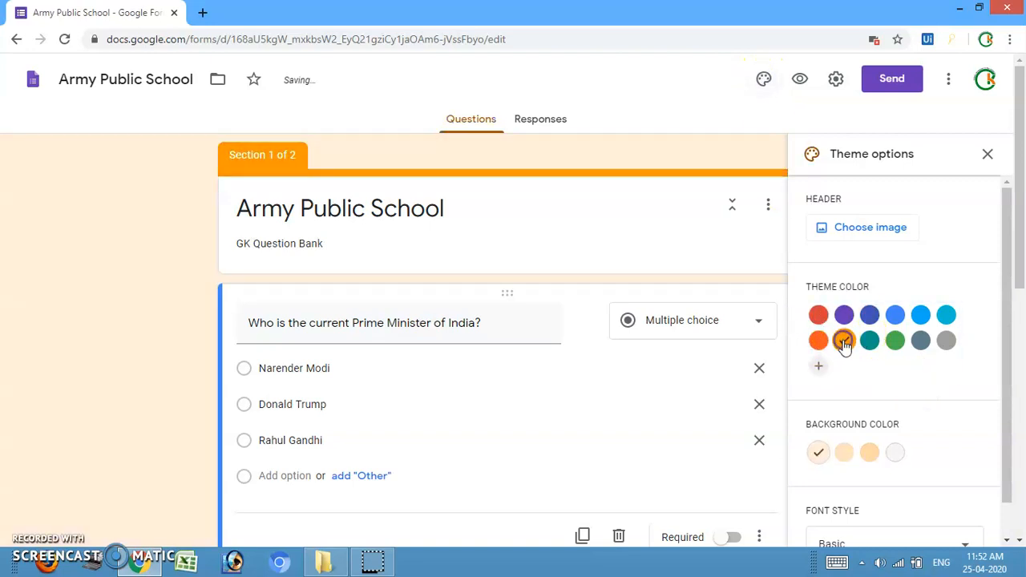
click(921, 315)
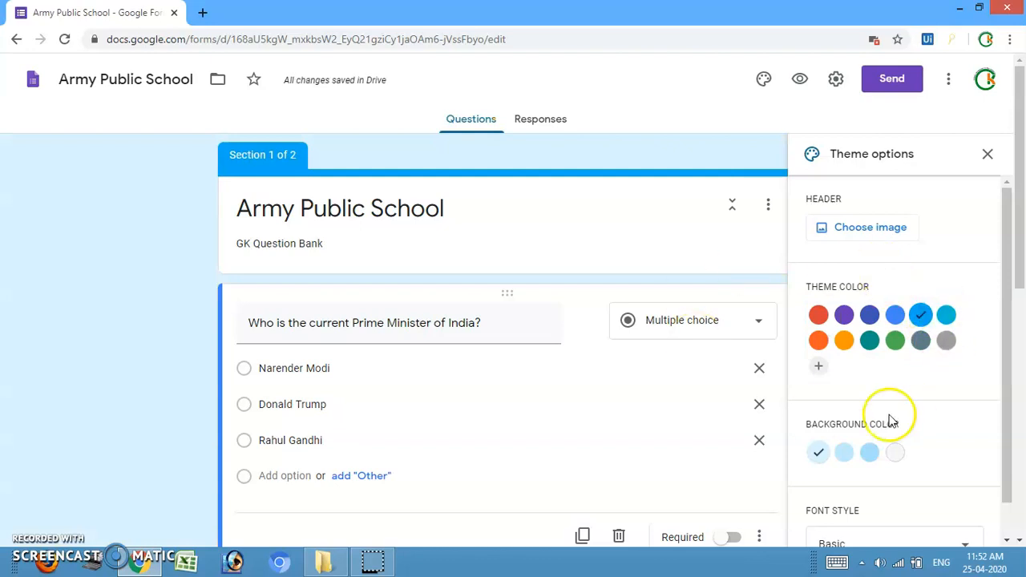
Set the form's font style to Playful and its background colour to the dark shade #a7e1fb.
scroll(942, 294, down, 1)
click(868, 506)
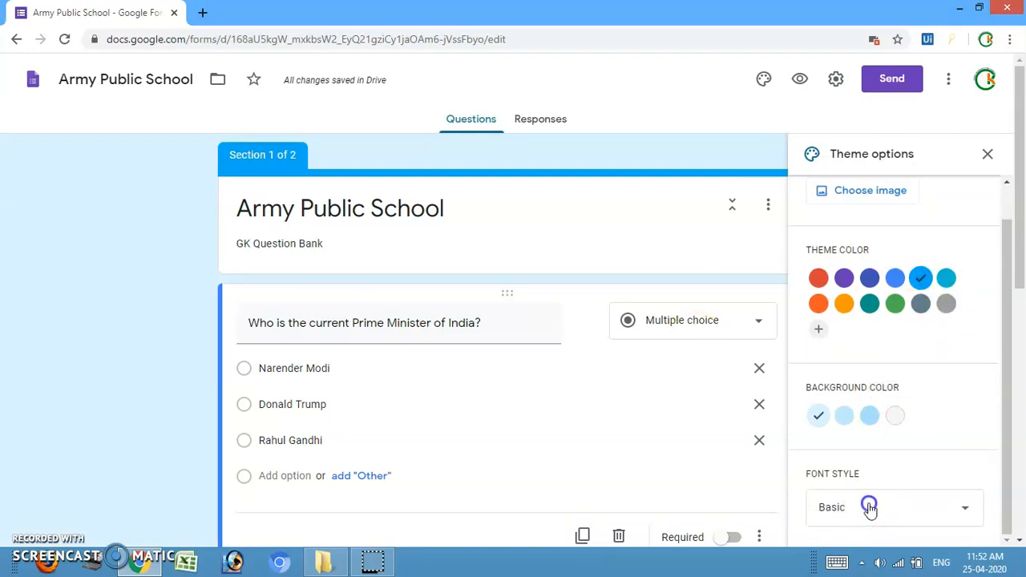
click(856, 527)
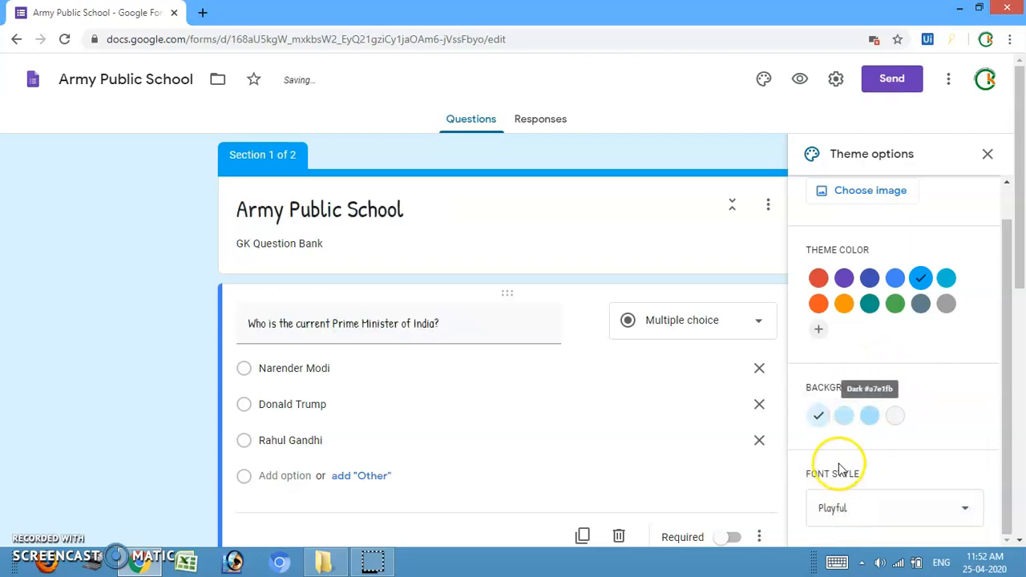
click(846, 415)
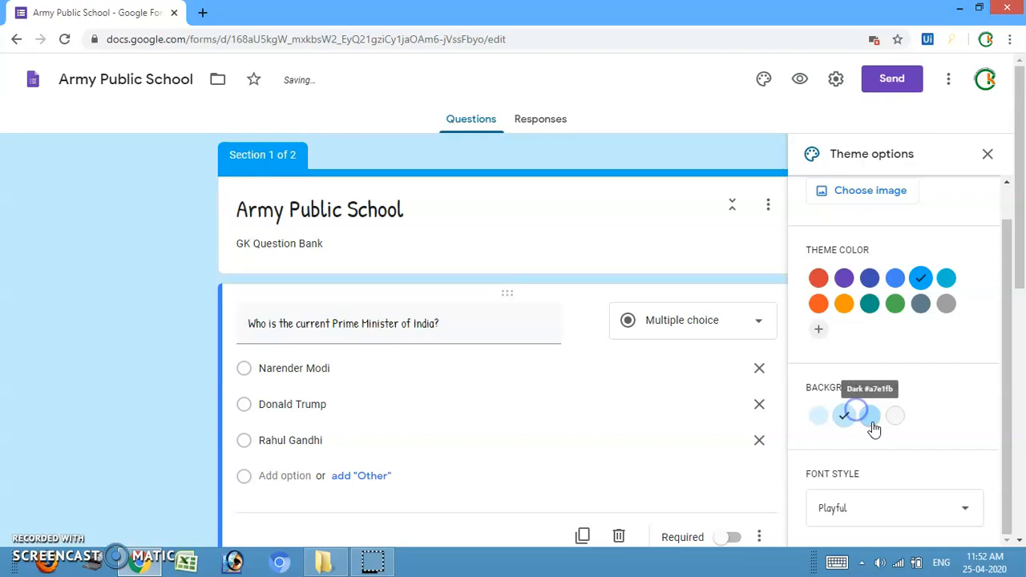
click(870, 419)
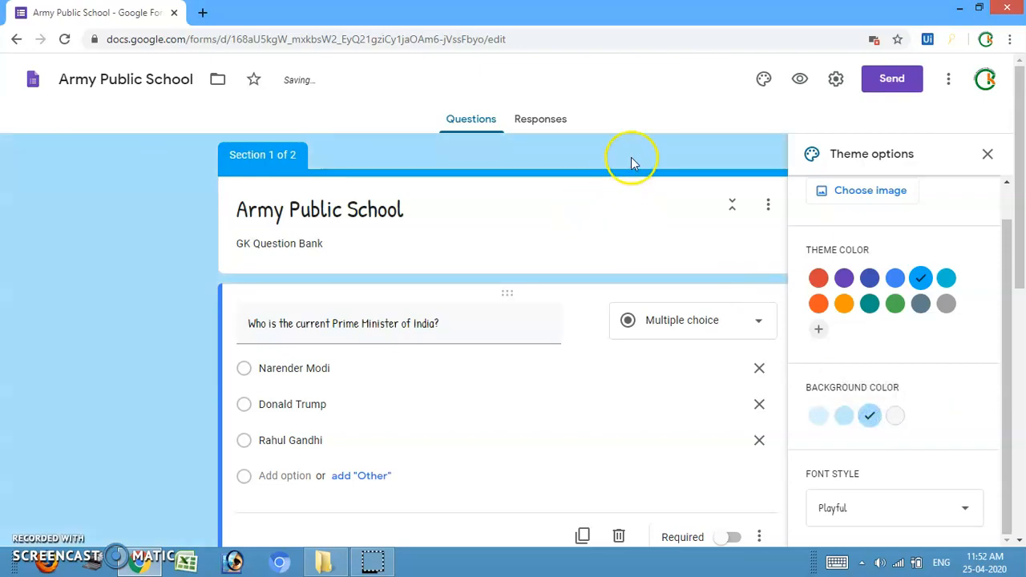
click(987, 154)
Preview the restyled form as respondents see it, and close the preview.
click(800, 80)
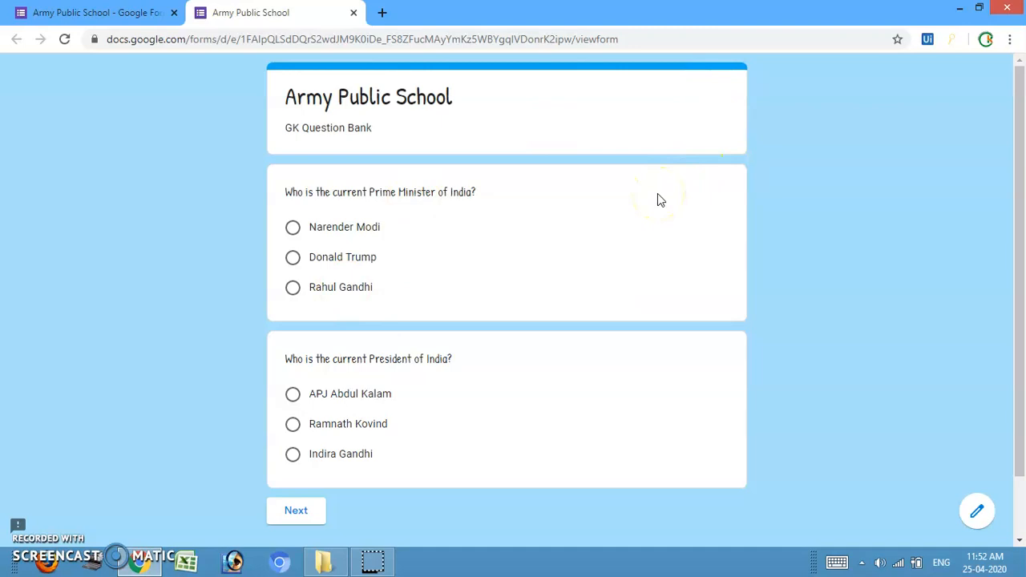
click(355, 13)
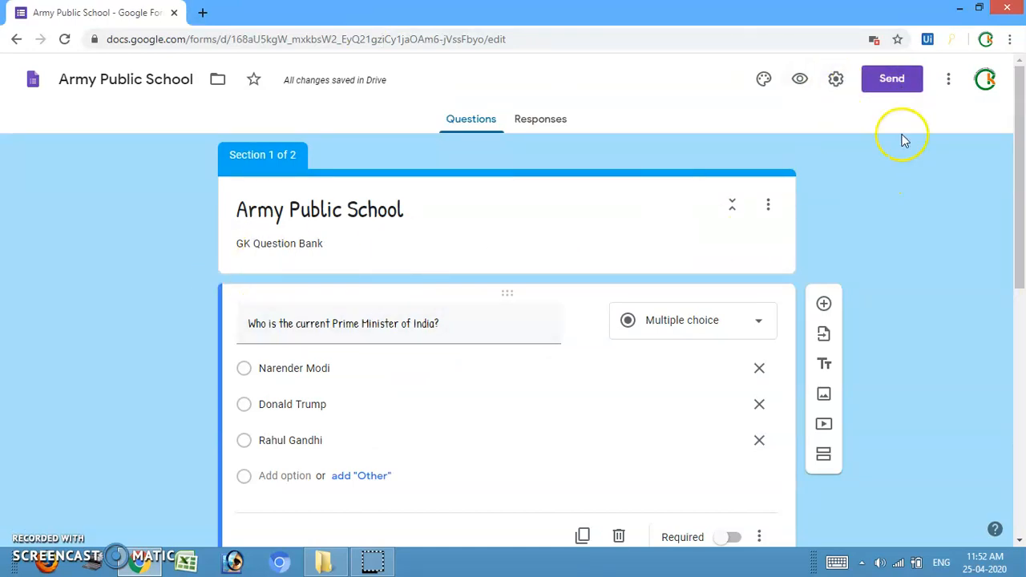
Prepare an email invitation to the form, with the contact's email as recipient and the subject "Army Public School (GK Question Paper)".
click(898, 78)
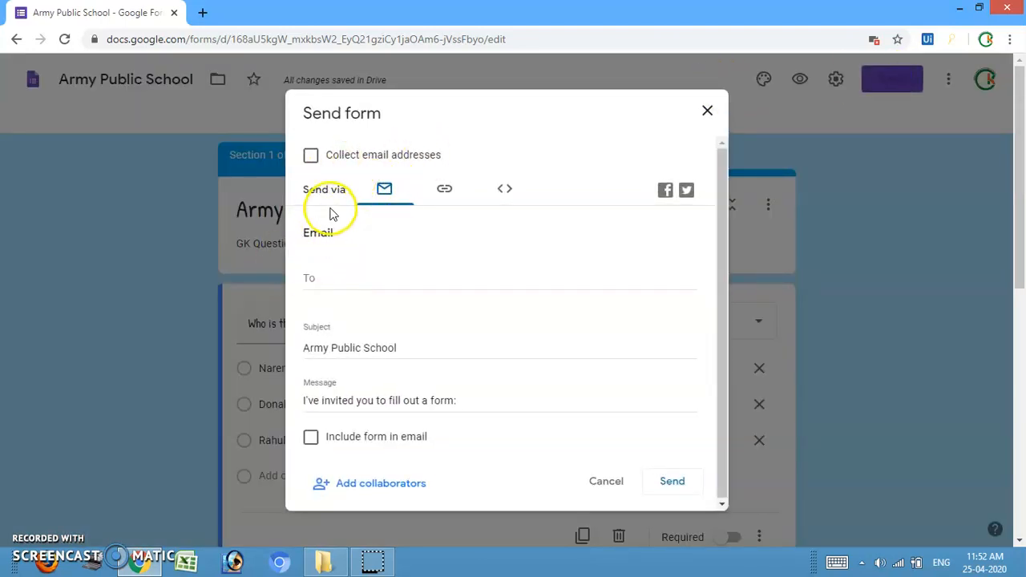
click(332, 272)
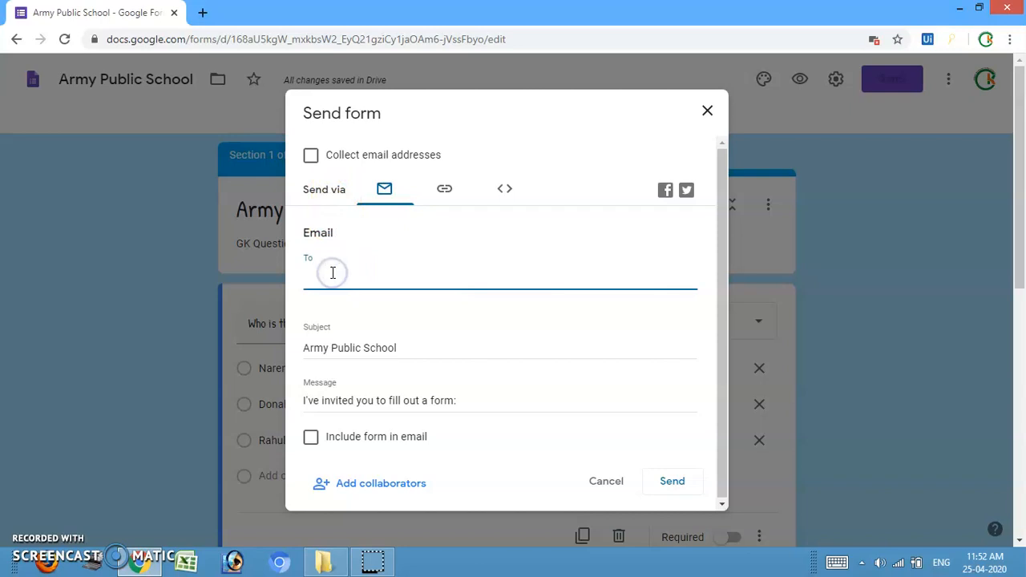
text(sandee)
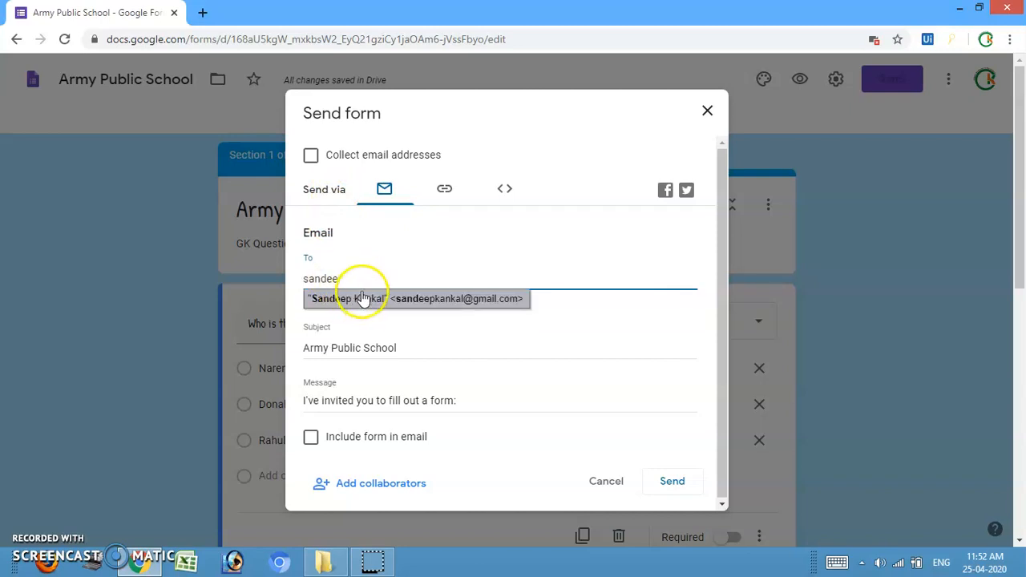
click(375, 304)
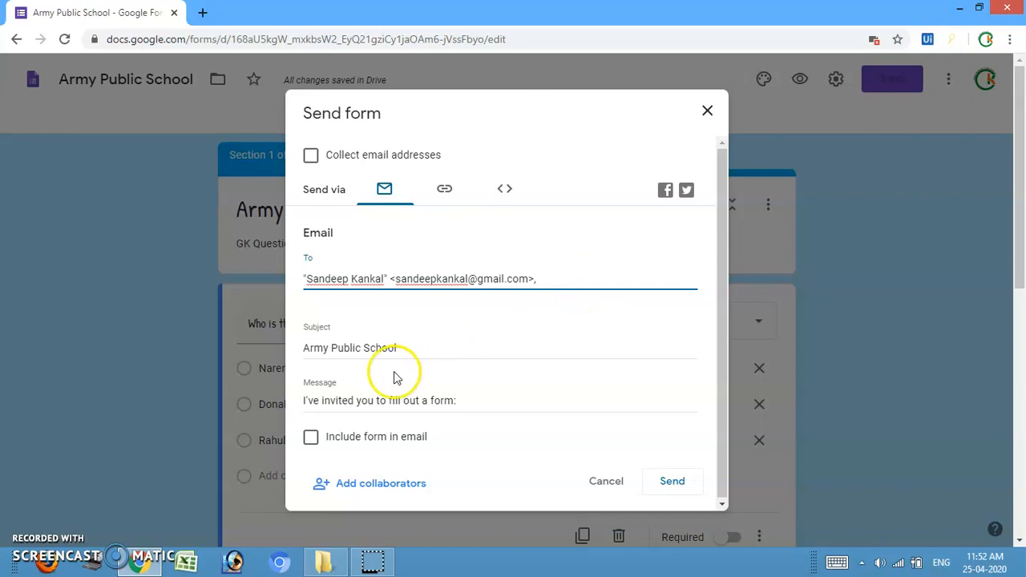
double_click(420, 347)
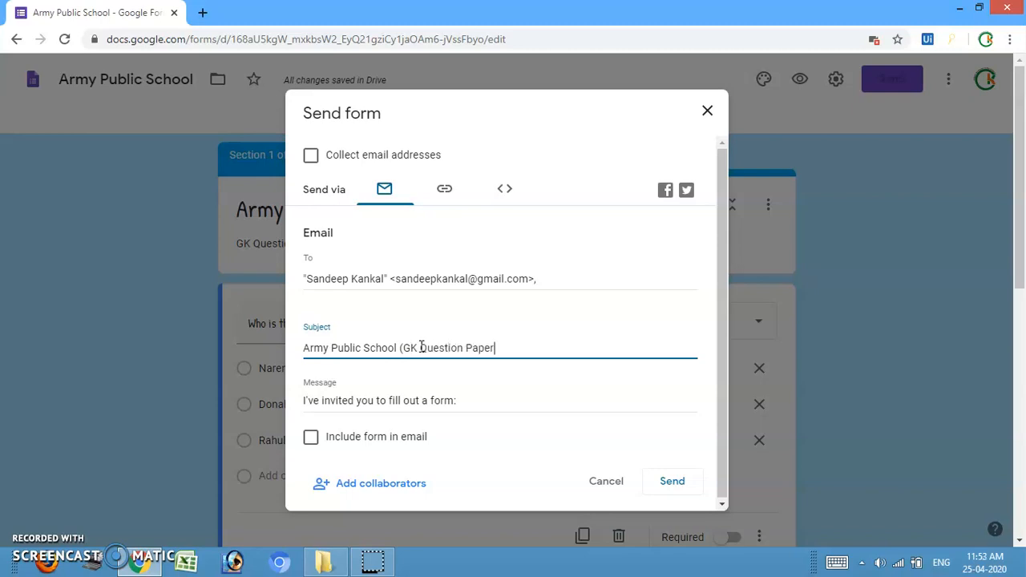
key(Tab)
Change the invitation message to "I've invited you to kindly answer this question:" and send the form.
click(410, 403)
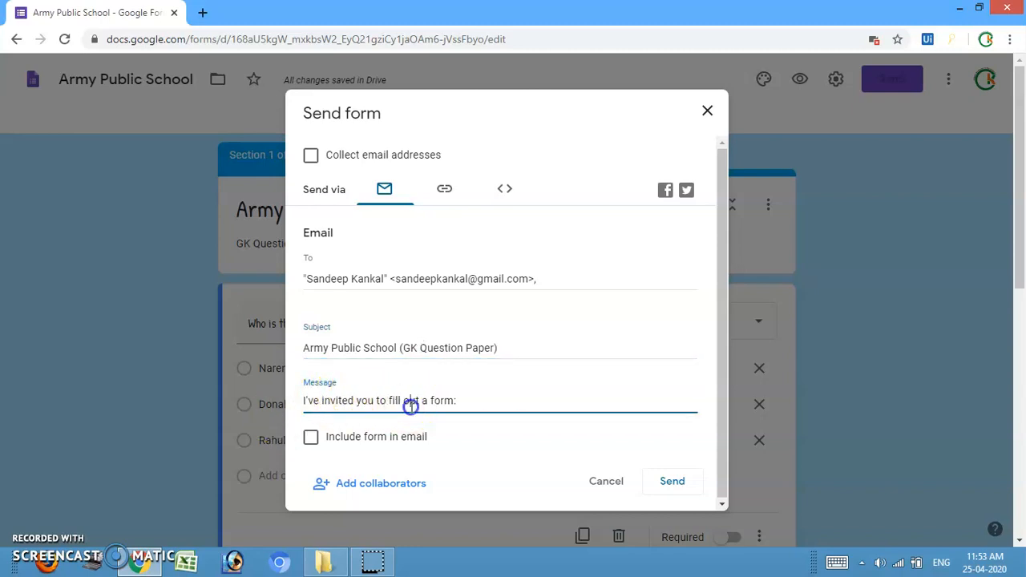
triple_click(410, 404)
click(490, 400)
triple_click(491, 401)
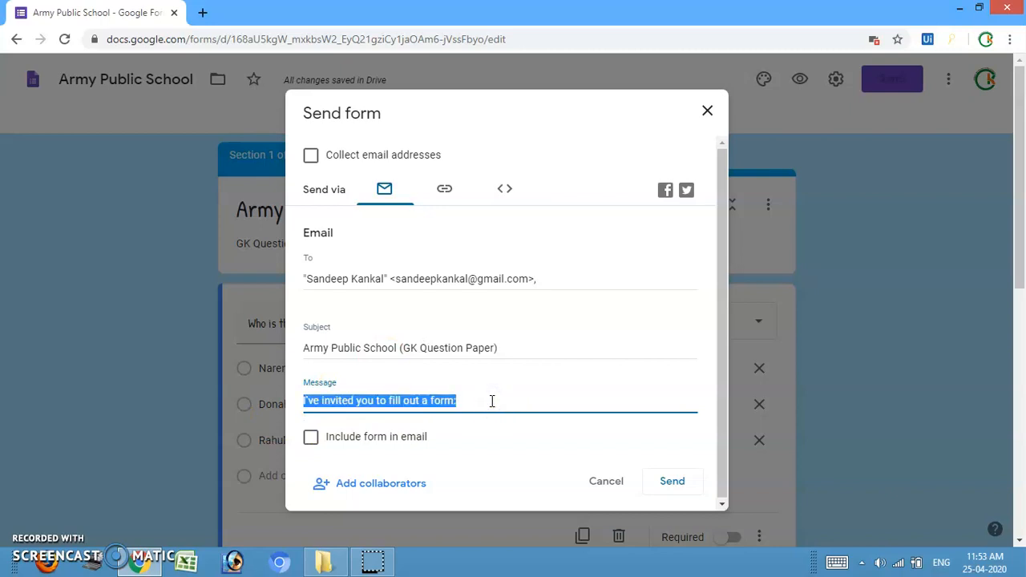
click(491, 400)
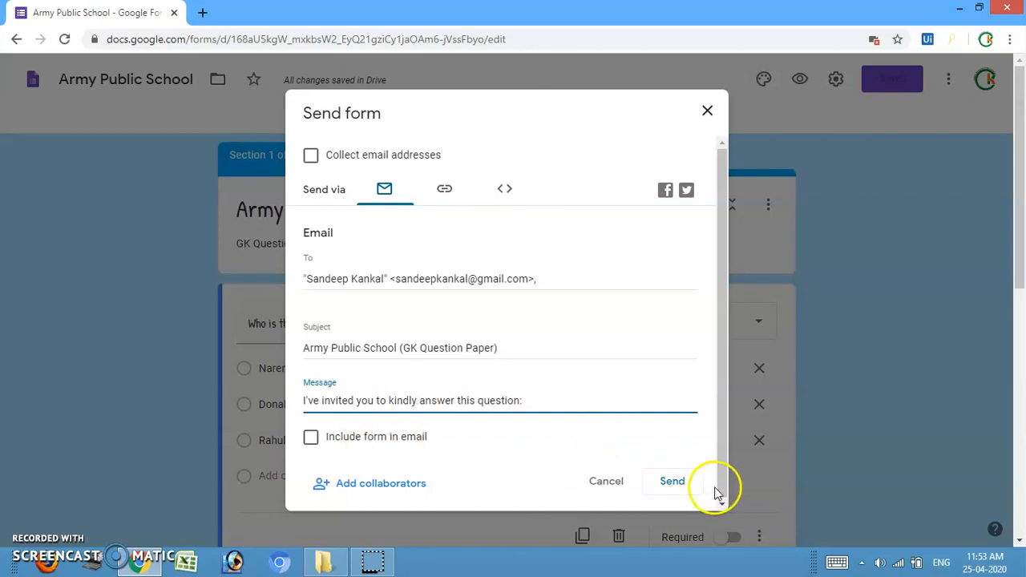
click(672, 483)
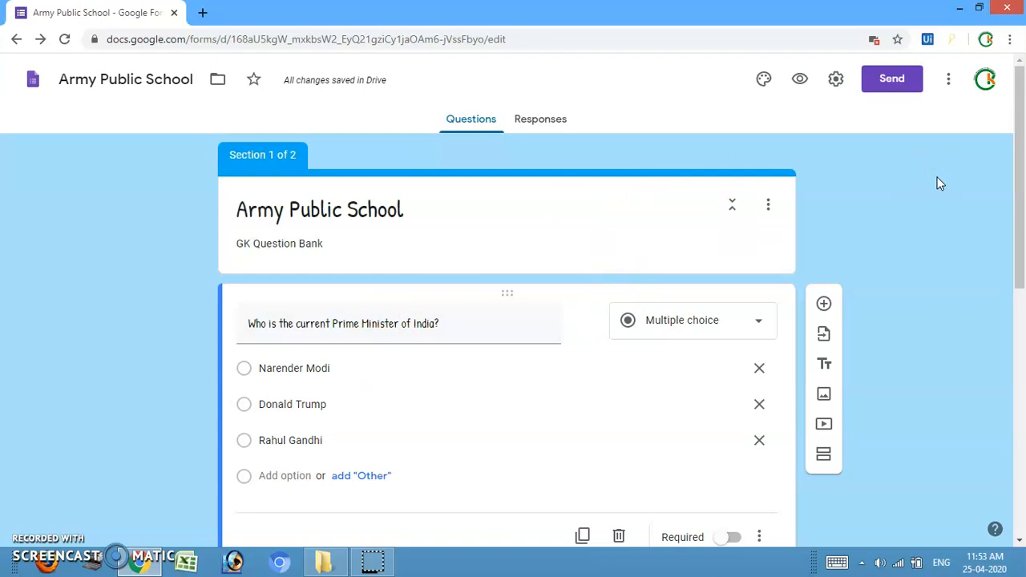
Check the form's responses and return to its questions.
click(546, 125)
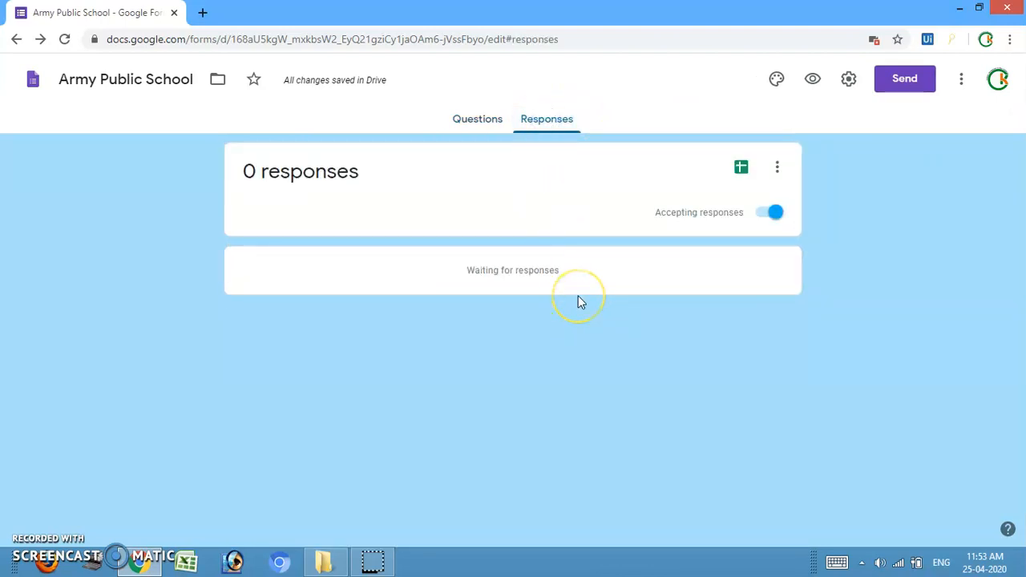
click(471, 122)
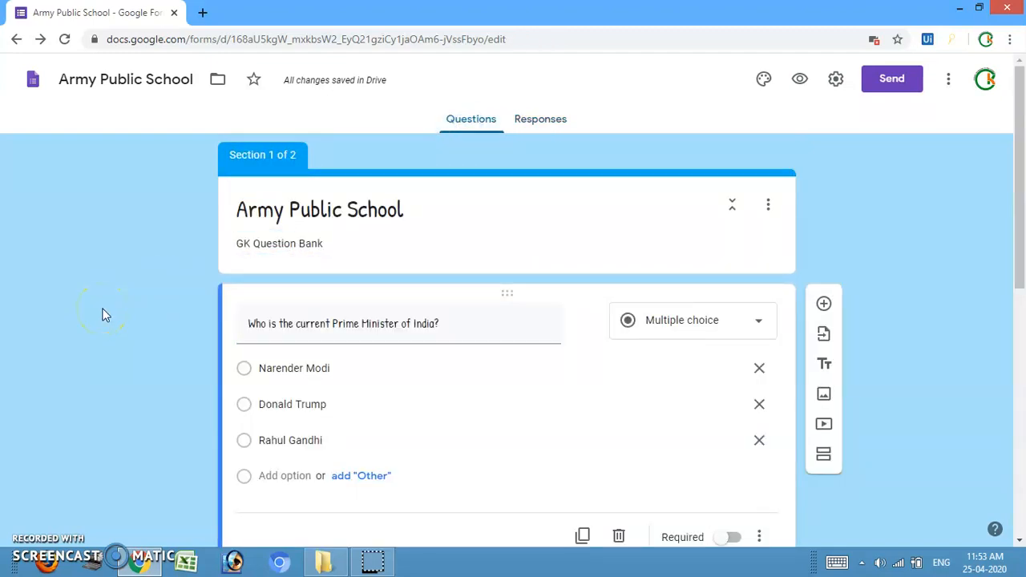
click(547, 125)
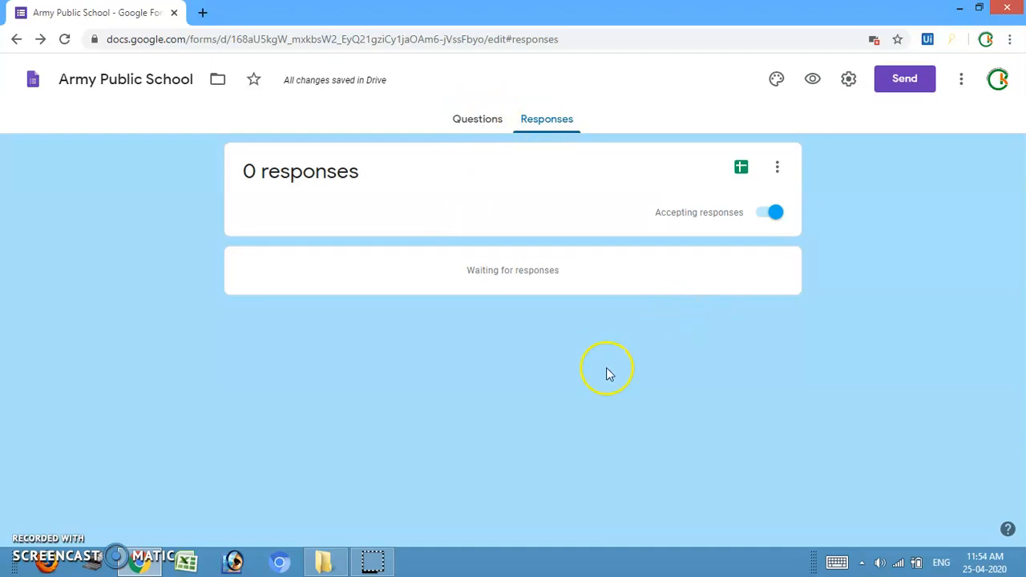
click(463, 129)
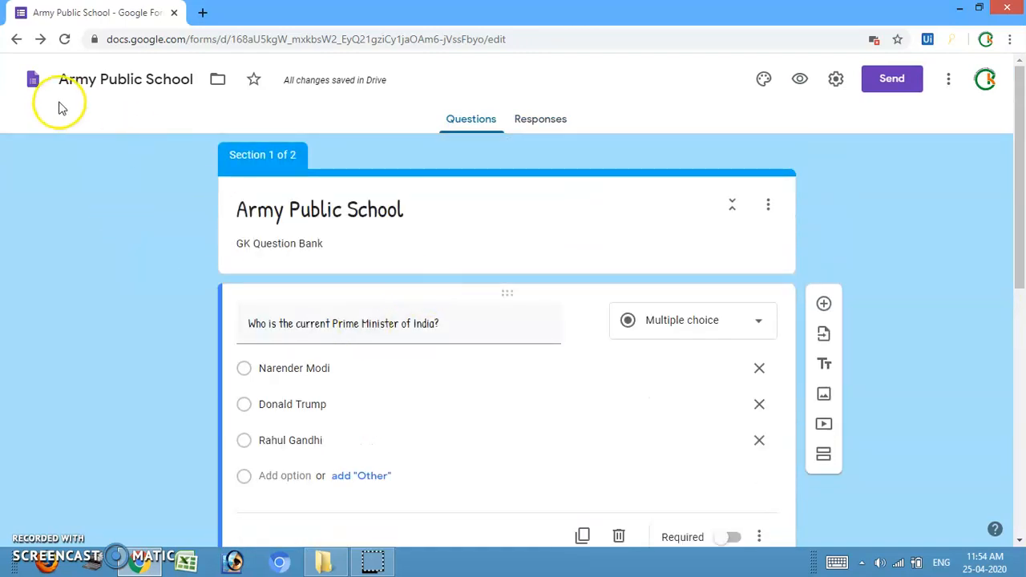
Go to the Forms home page and look over the recent forms and the templates for a new form.
click(33, 85)
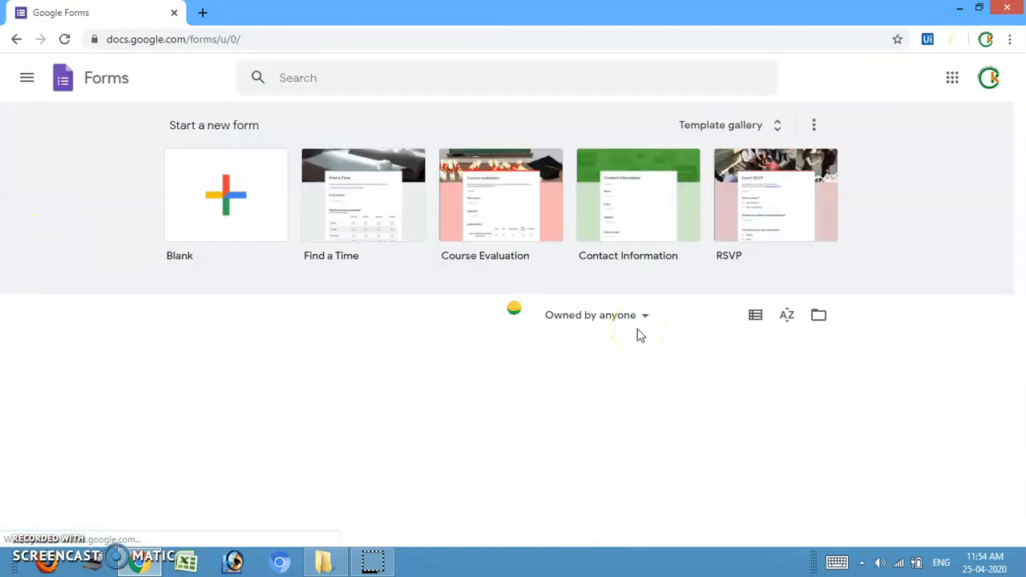
scroll(639, 335, down, 3)
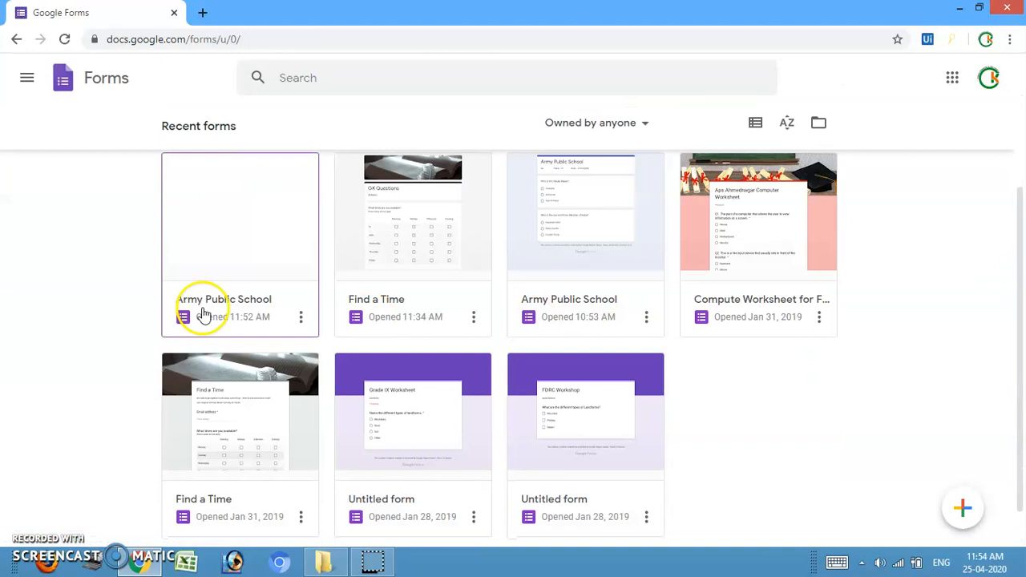
scroll(252, 254, up, 2)
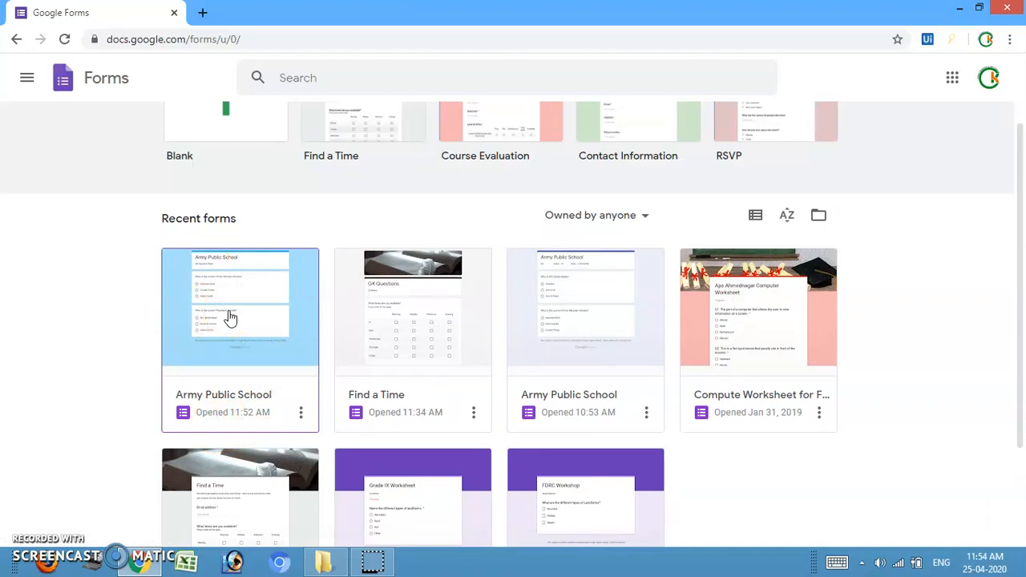
scroll(230, 318, up, 1)
click(233, 171)
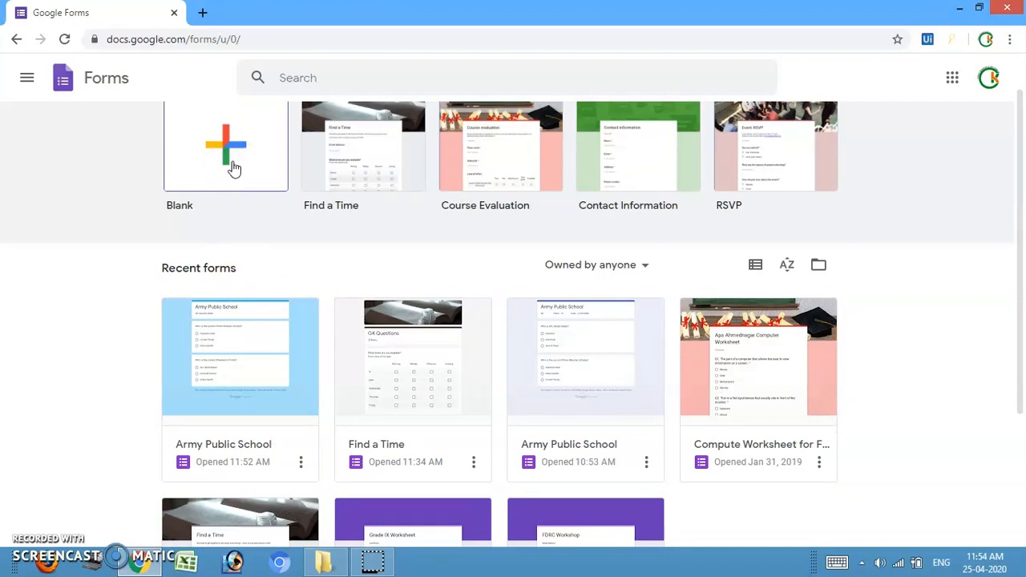
click(998, 270)
scroll(998, 273, down, 3)
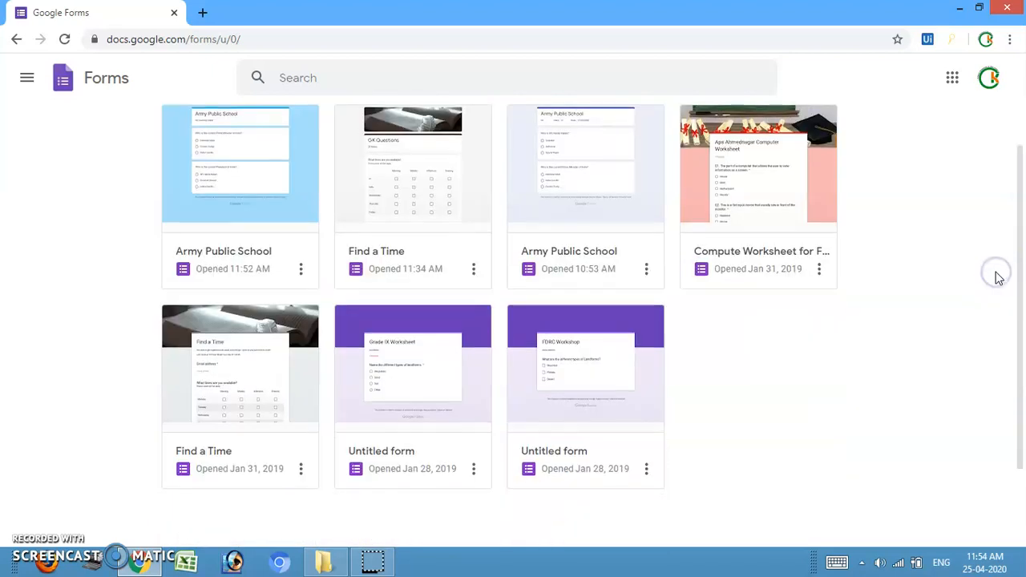
scroll(999, 276, up, 3)
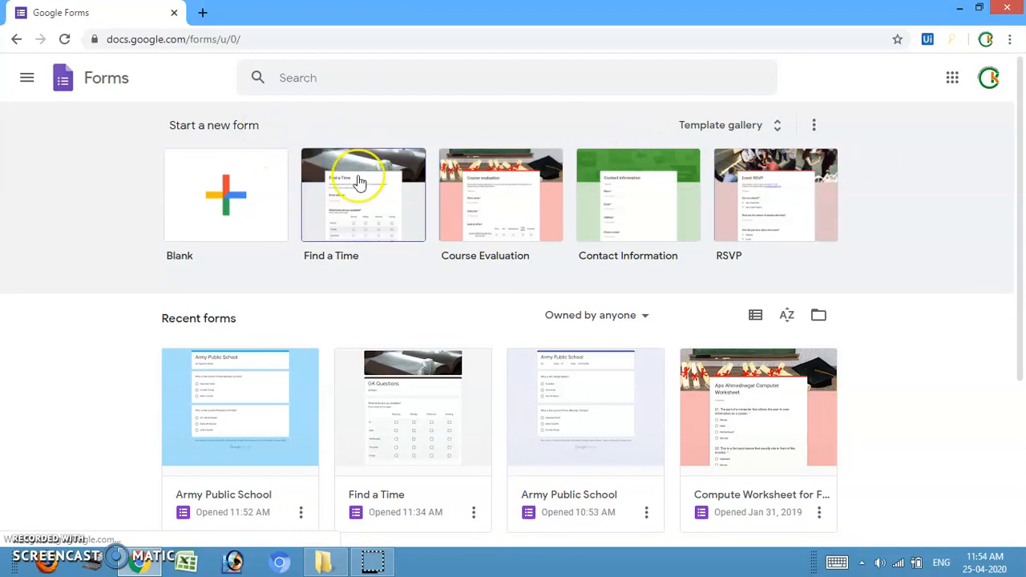
click(941, 235)
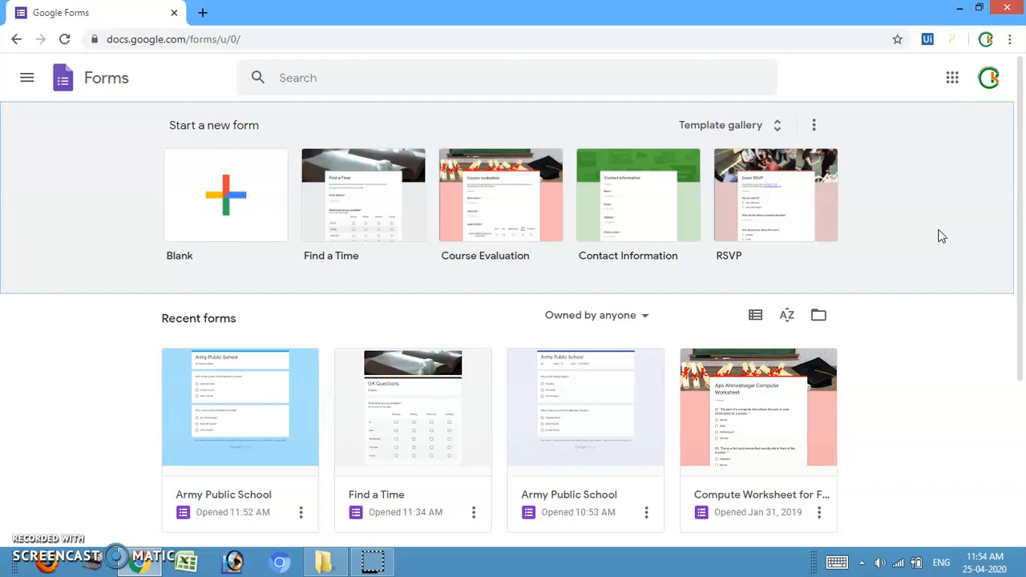
click(989, 77)
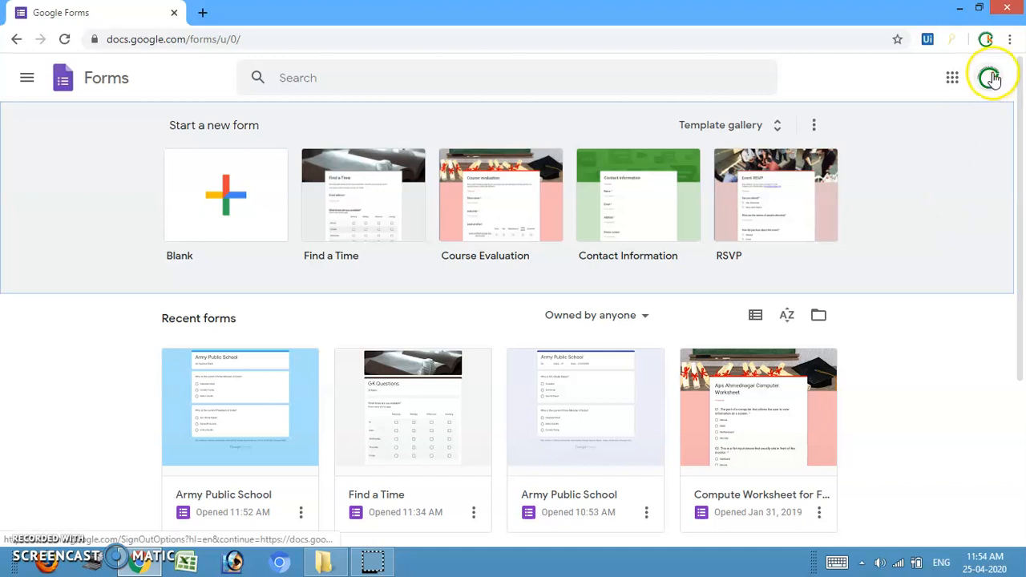